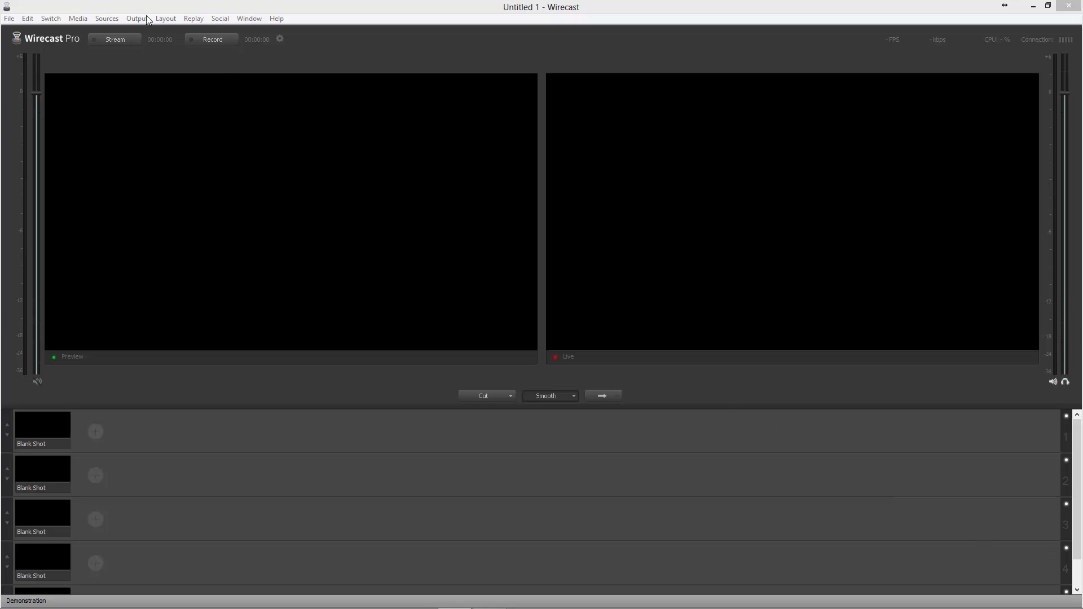
Step: Create a new Titler Live source and set its template to Fashionista
click(107, 19)
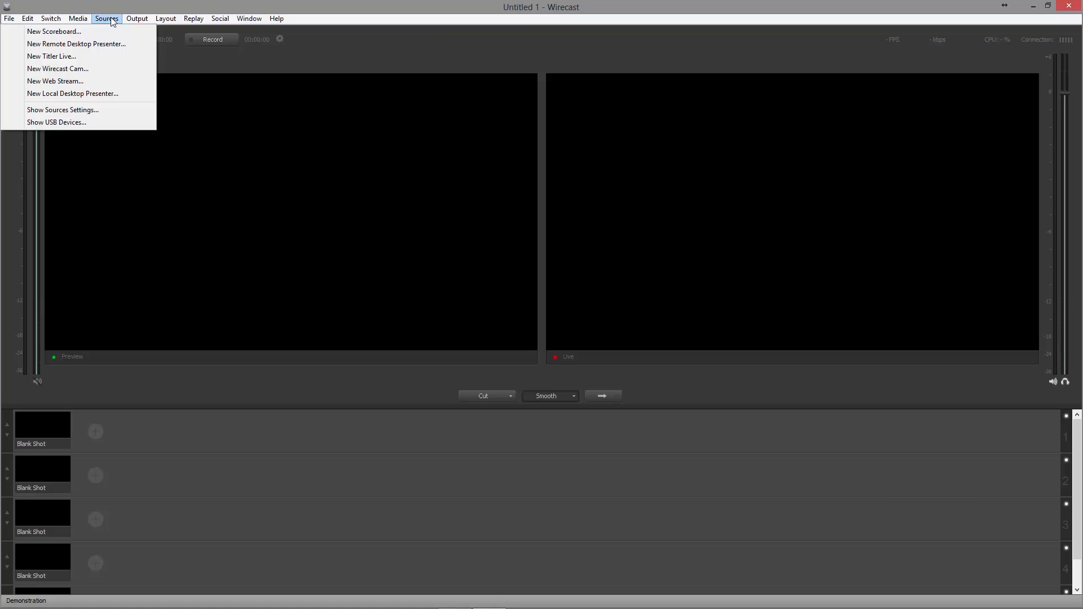
click(56, 58)
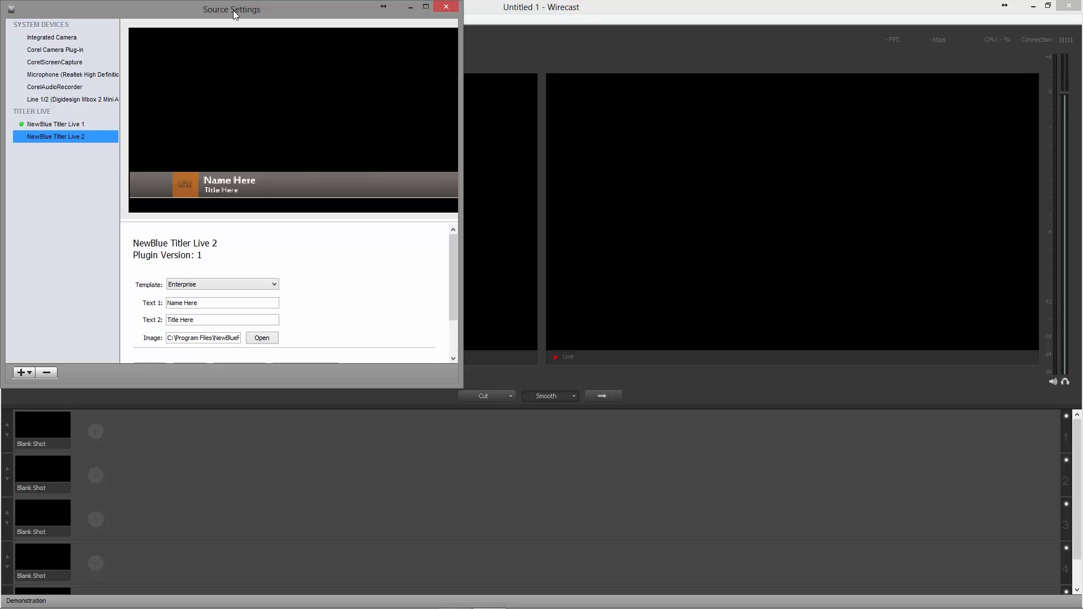
drag(233, 10, 525, 72)
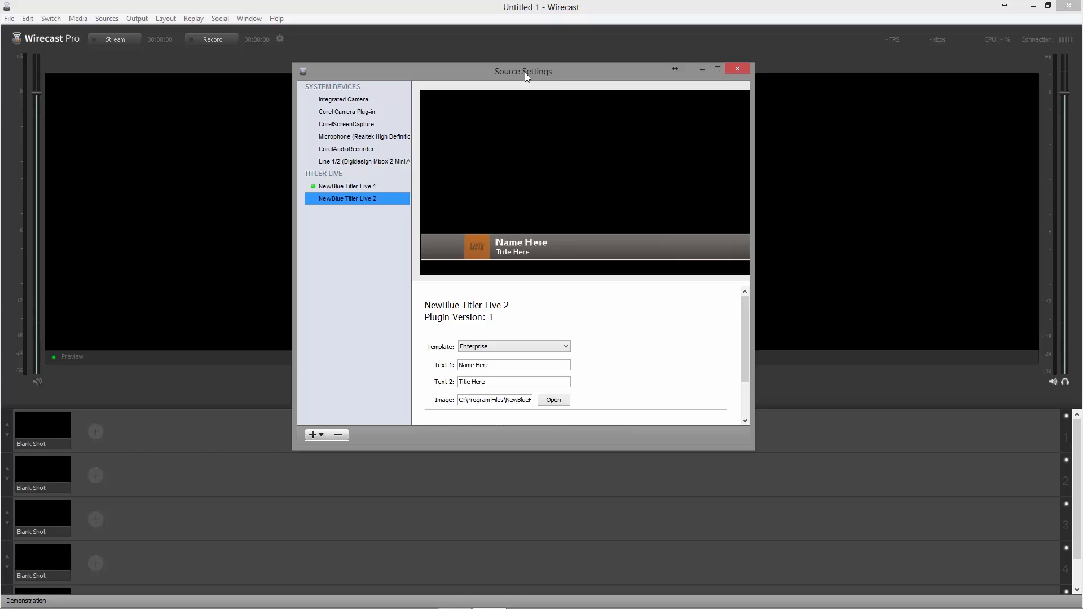
click(567, 347)
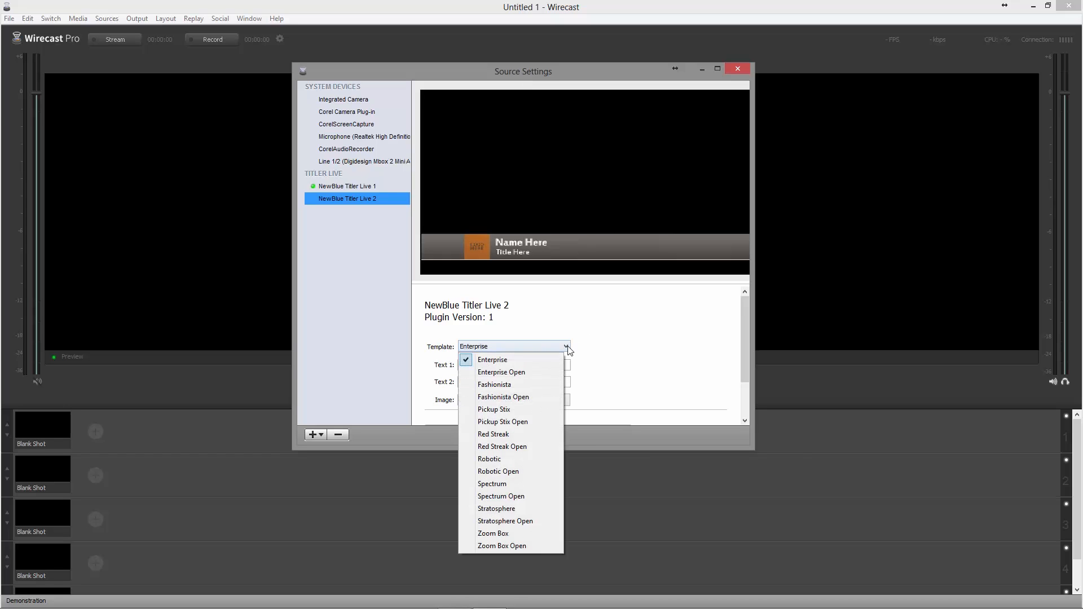
click(524, 385)
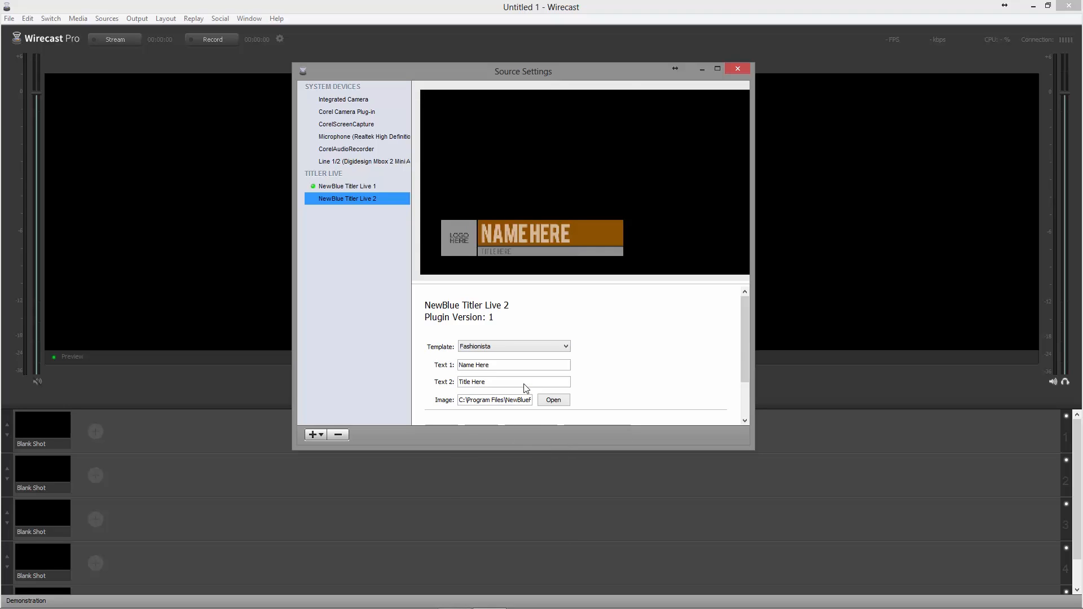
Step: Set the title's Text 1 to "BIG HIT" and Text 2 to "Week #12"
drag(496, 365, 443, 367)
text(BIG HIT)
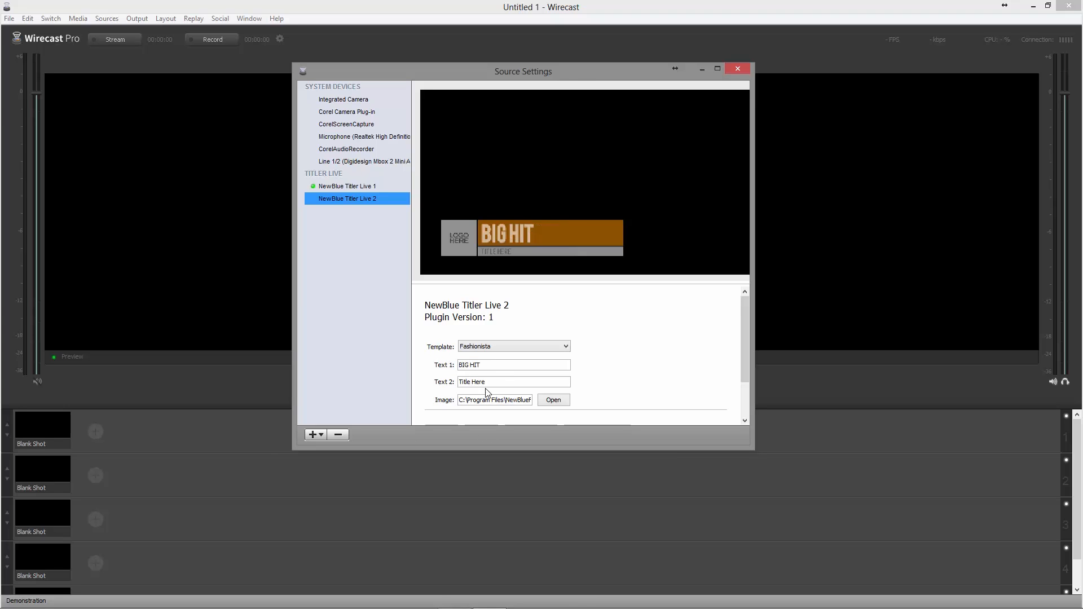
drag(487, 382, 443, 382)
text(Week #12)
Step: Use karate.jpeg from the _TitlerLive logos folder as the title's logo image
click(552, 402)
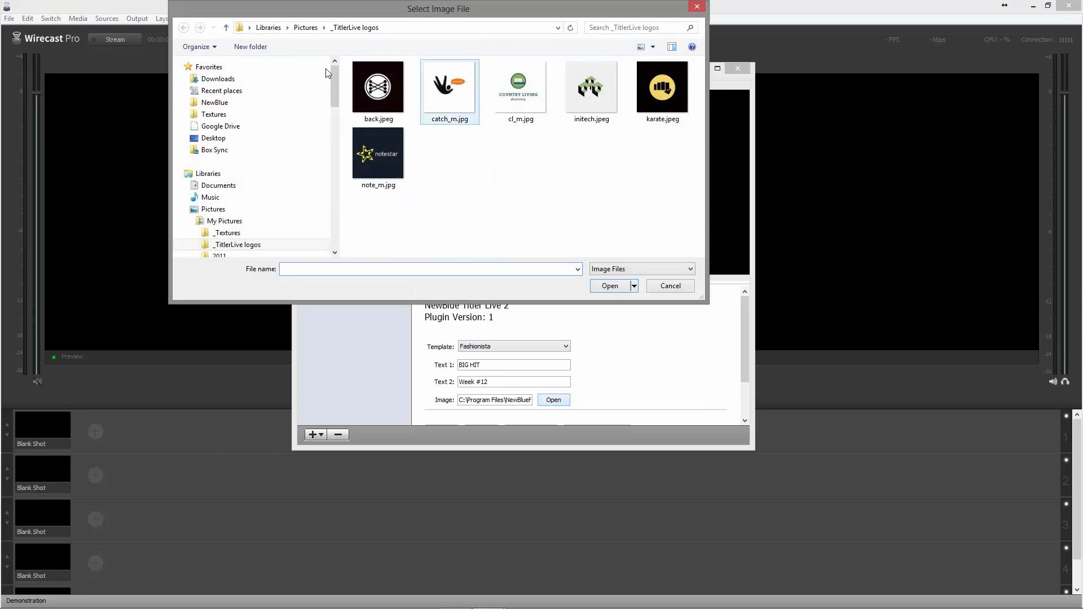
click(668, 99)
double_click(669, 99)
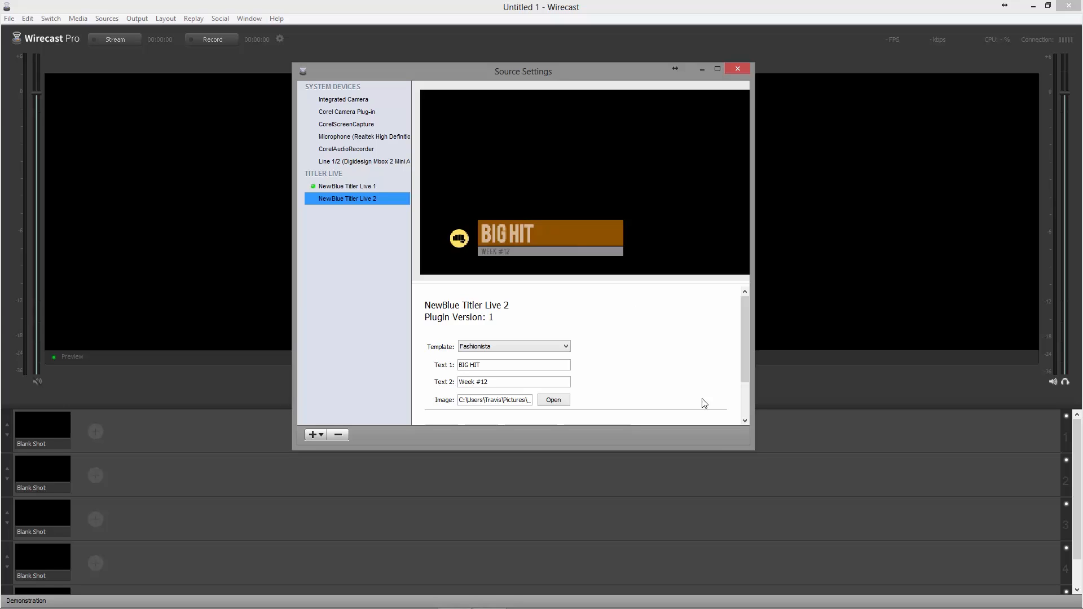
Step: Enlarge the source settings window to reach the animation controls and preview the title's build-in and build-out
drag(752, 450, 758, 508)
click(437, 436)
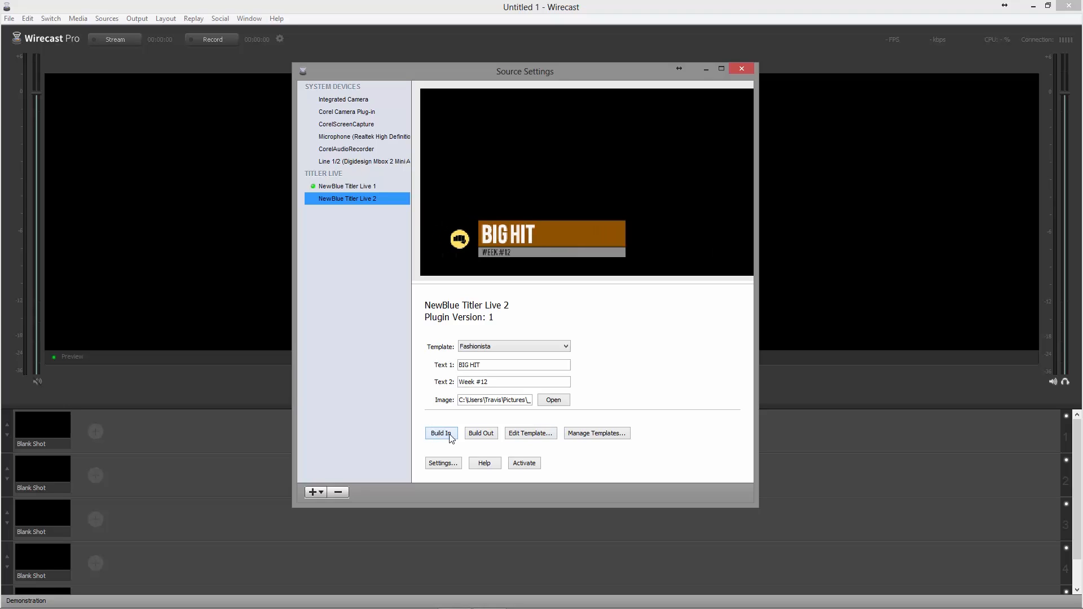
click(481, 435)
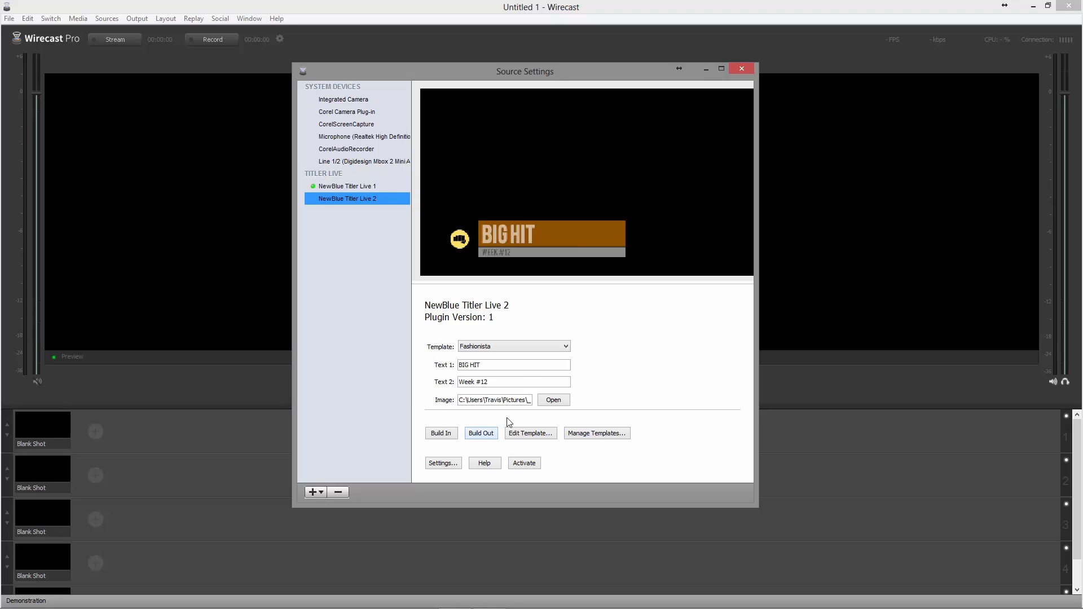
Step: Switch the title's template to Red Streak, preview its build-in and build-out, and close the source settings
click(567, 347)
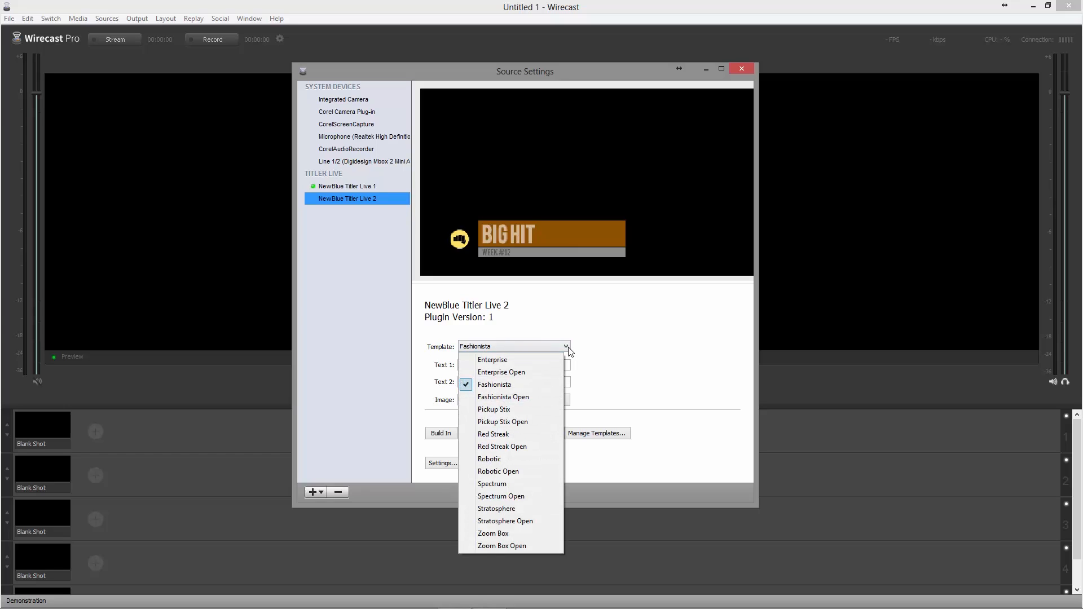
click(507, 436)
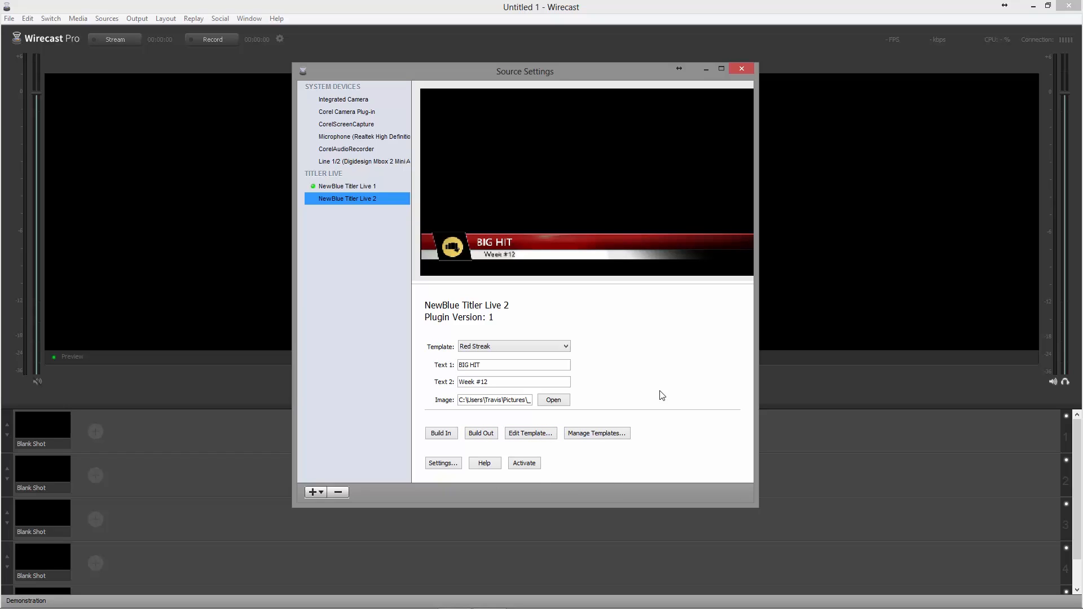
click(441, 435)
click(481, 433)
click(742, 69)
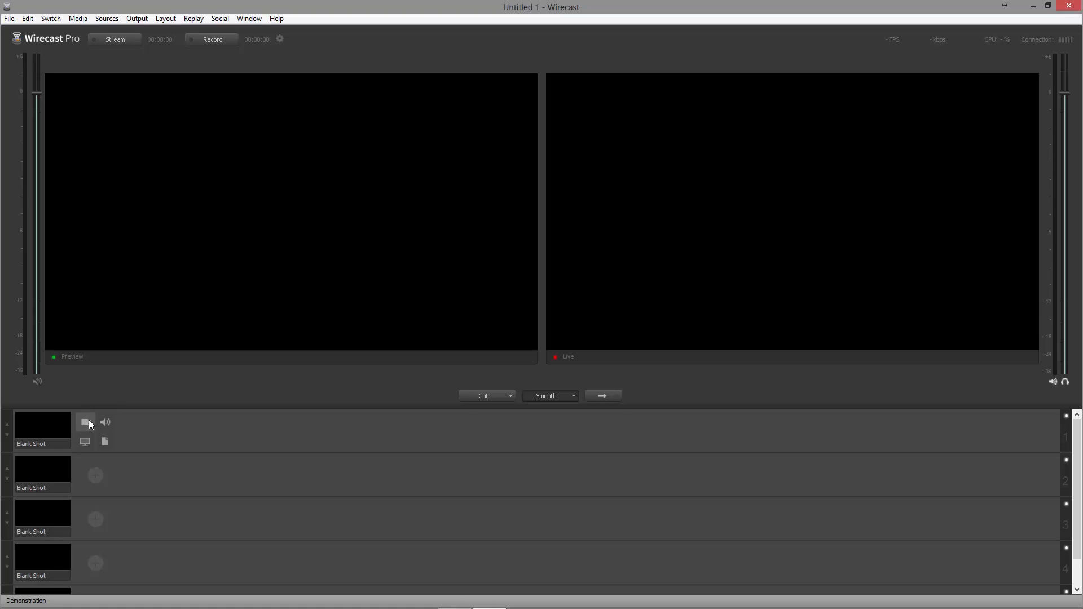
Step: Add the NewBlue Titler Live 2 shot to the first layer and load it into the preview
click(89, 421)
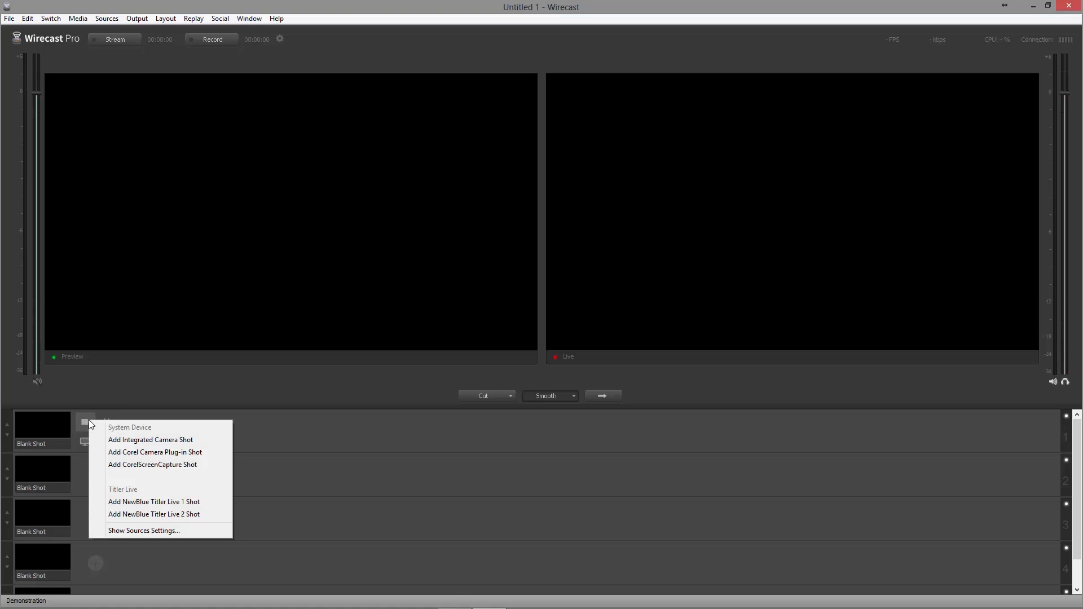
click(160, 514)
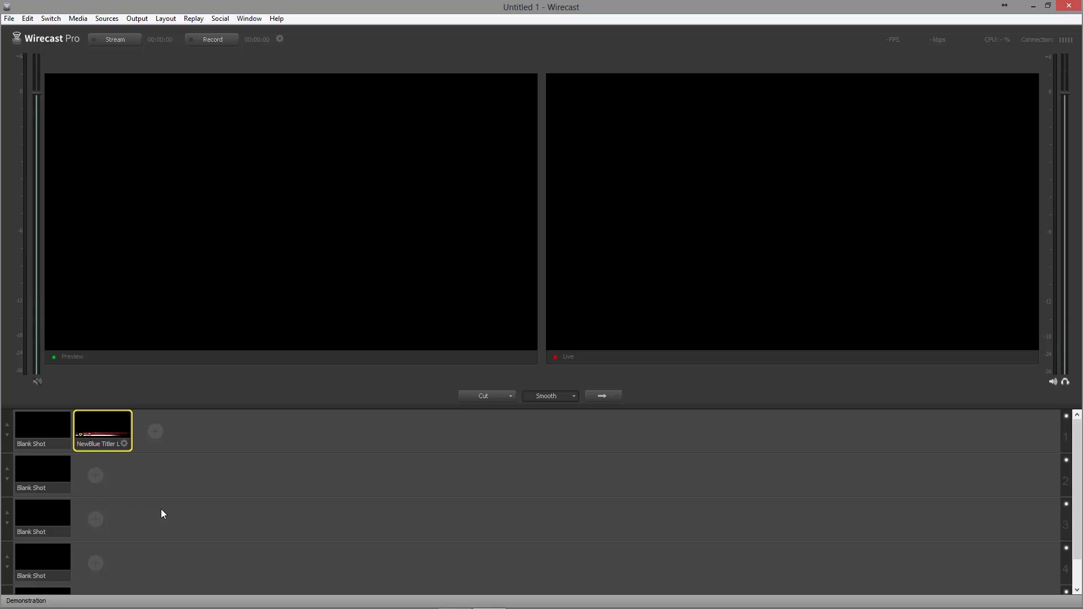
click(93, 431)
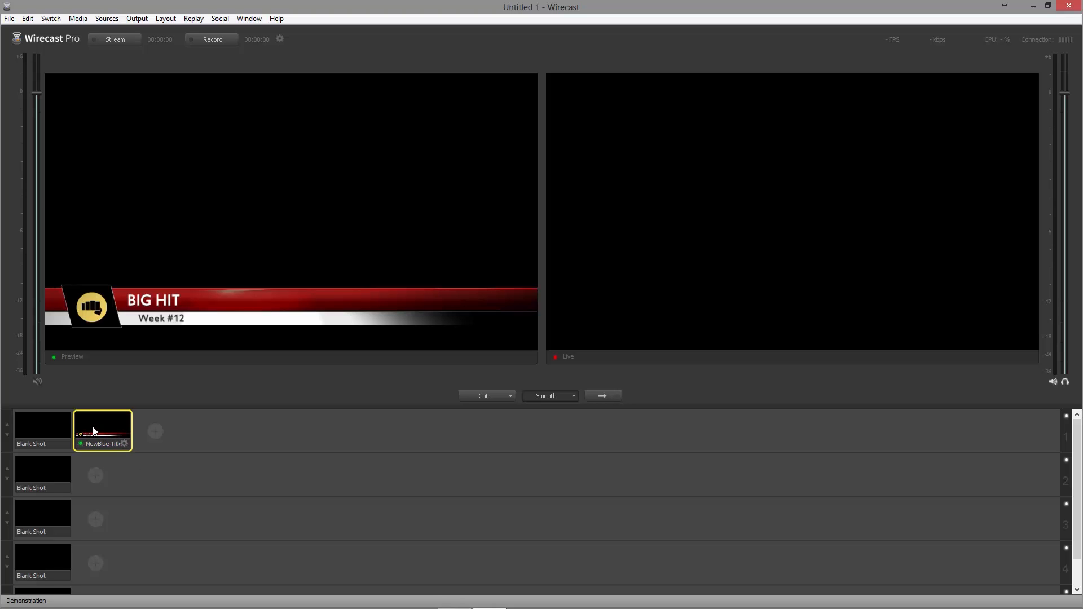
Step: Take the BIG HIT lower-third title live, and take it off air by sending the first layer's blank shot live
click(603, 397)
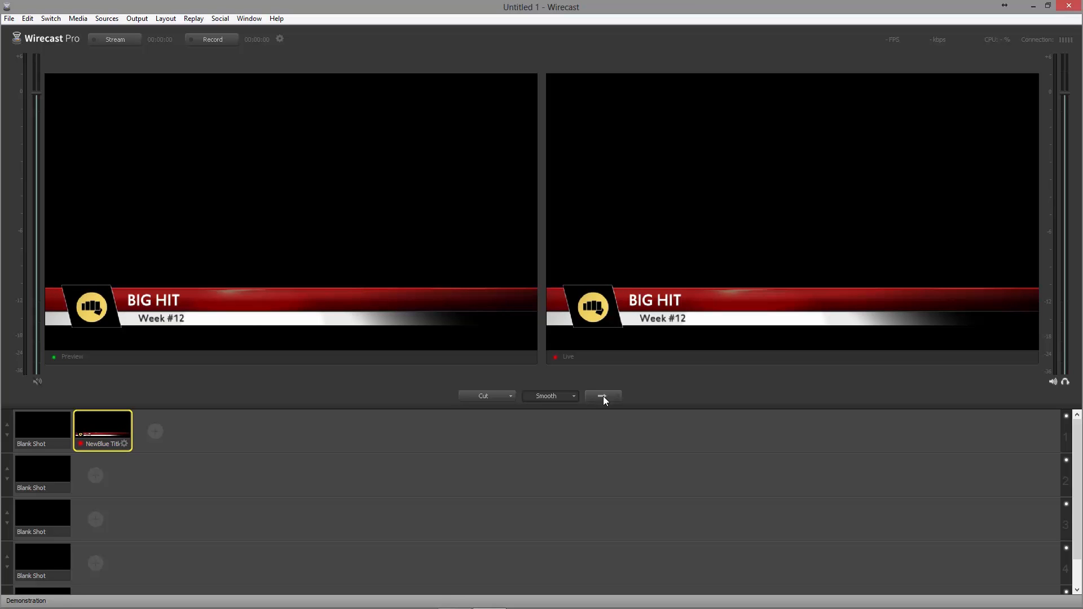
click(40, 433)
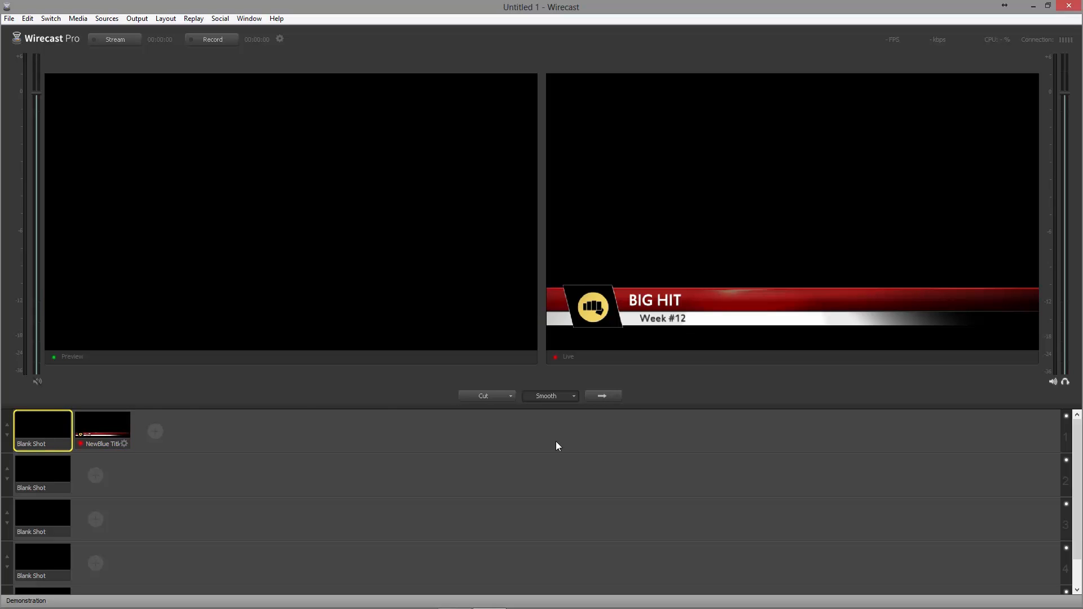
click(602, 396)
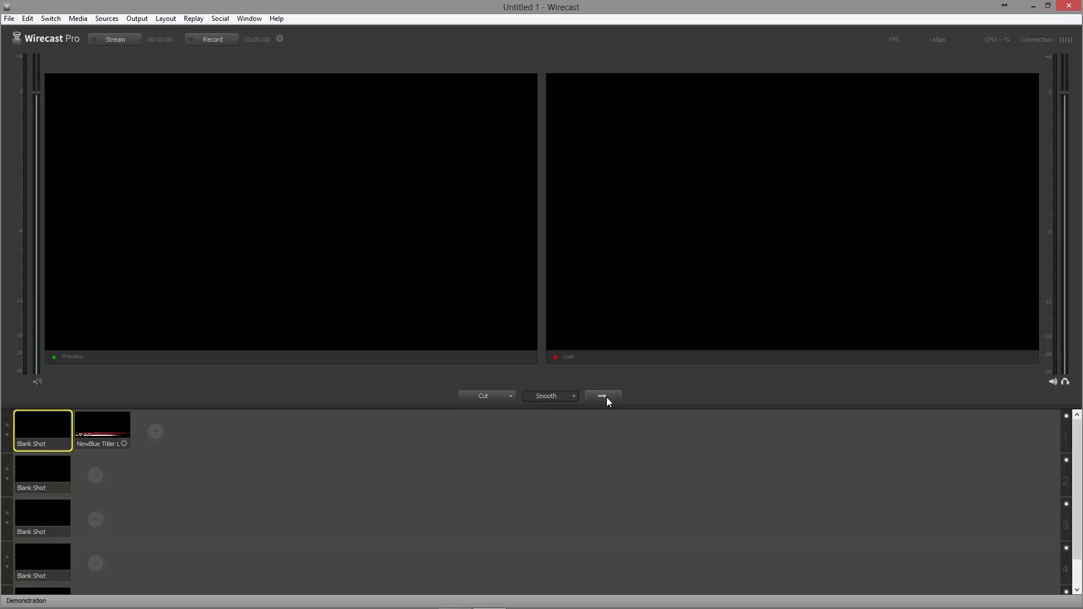
Step: Add another Titler Live source in the source settings and set its template to Robotic Open
click(107, 18)
click(57, 110)
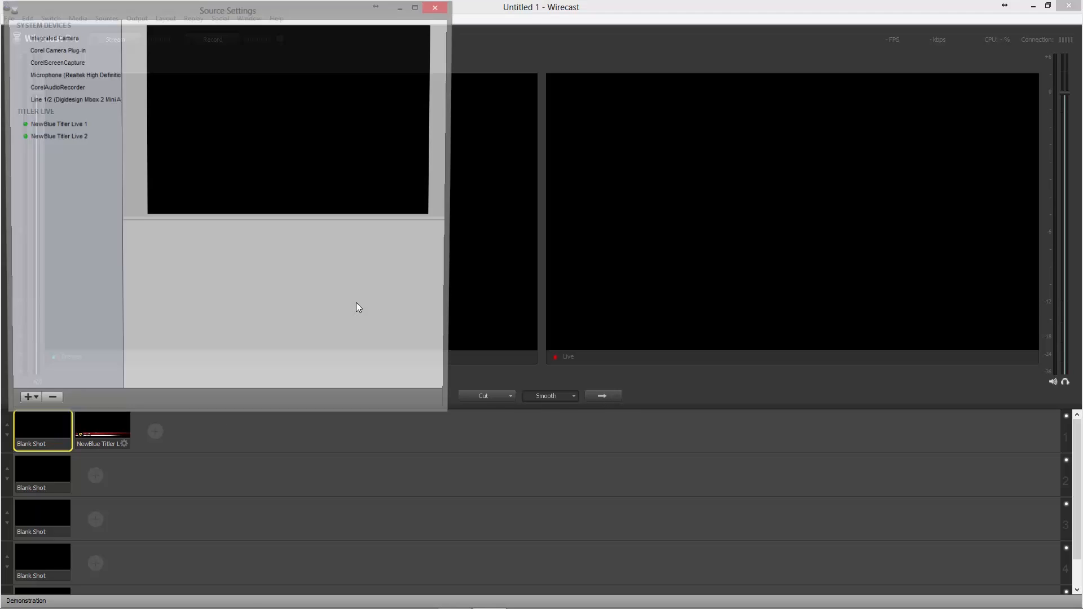
drag(266, 11, 555, 65)
click(317, 462)
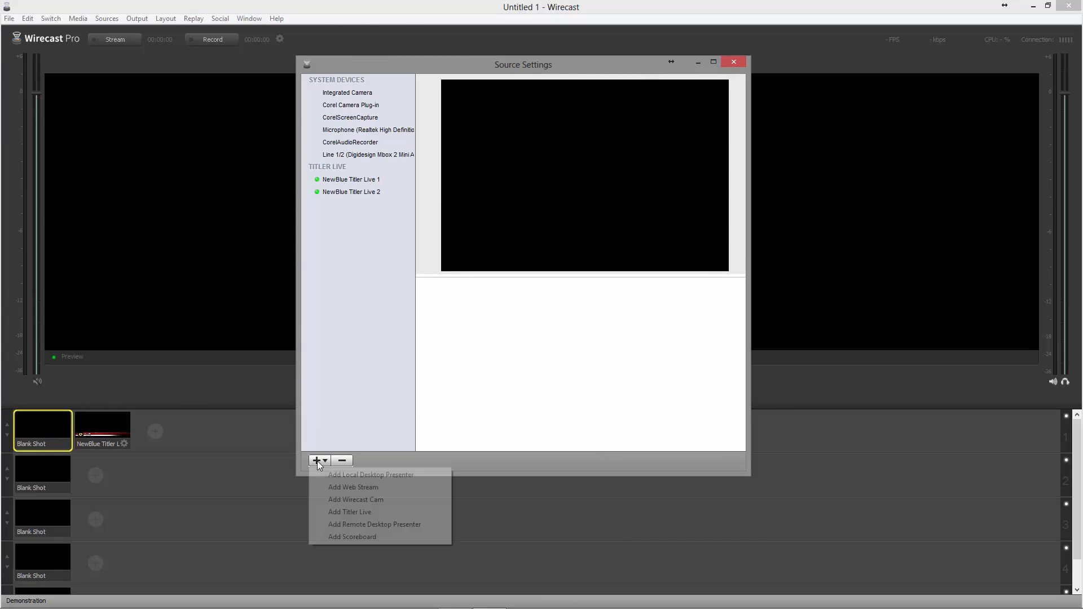
click(372, 512)
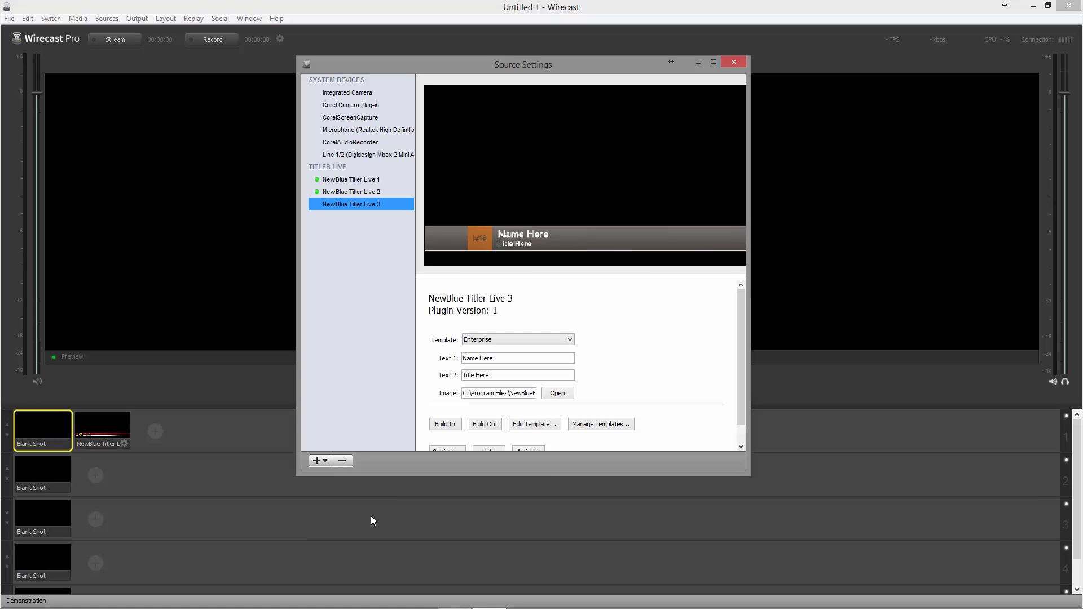
click(570, 341)
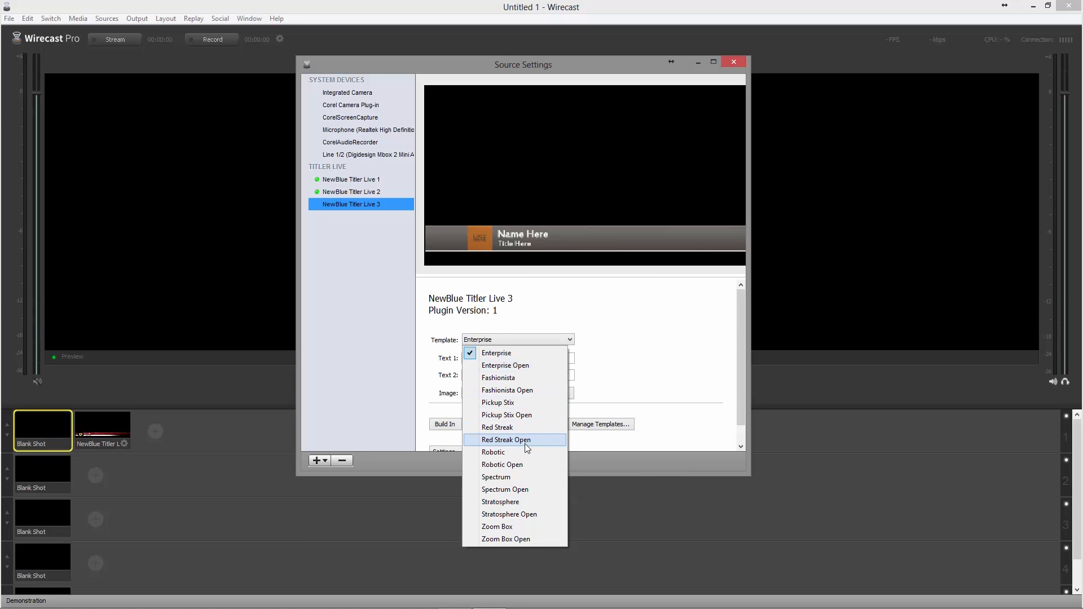
click(521, 469)
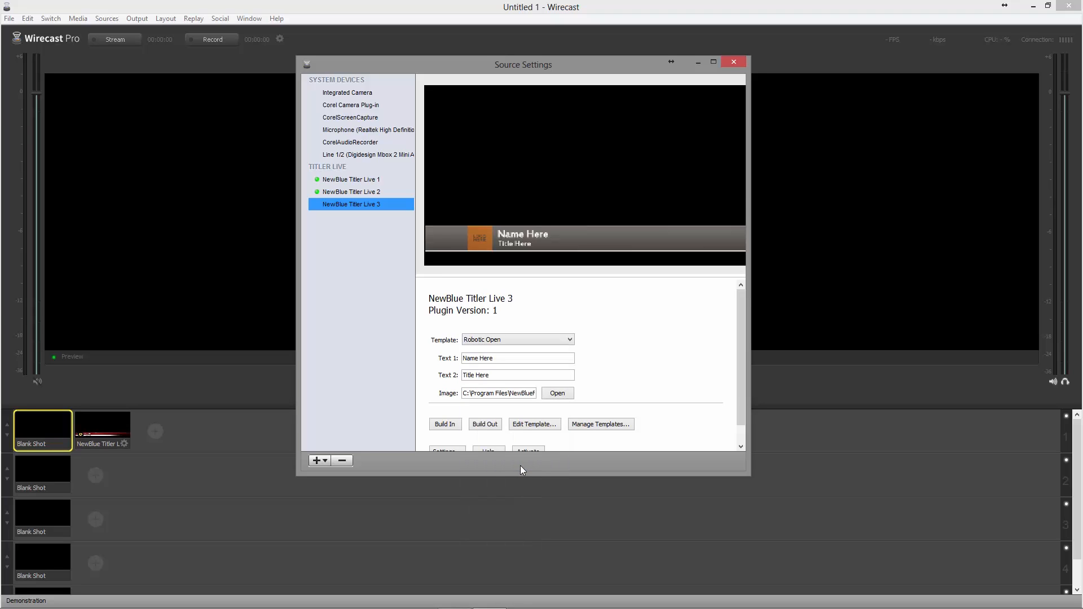
Step: Set the new title's Text 1 to "BIG HIT" and Text 2 to "A Week in Review"
drag(494, 359, 461, 358)
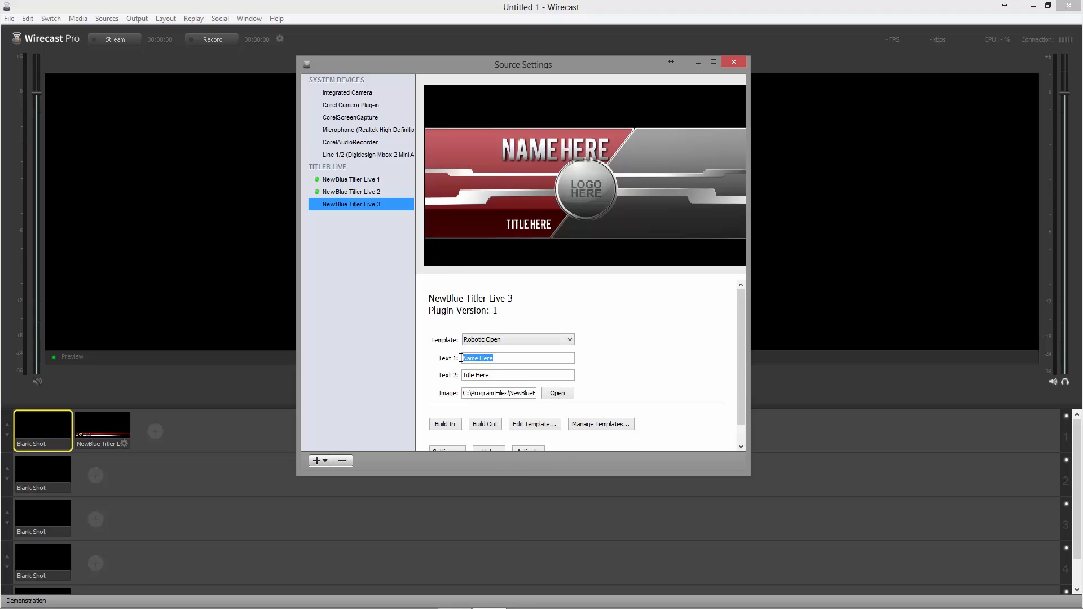
text(BIG HIT)
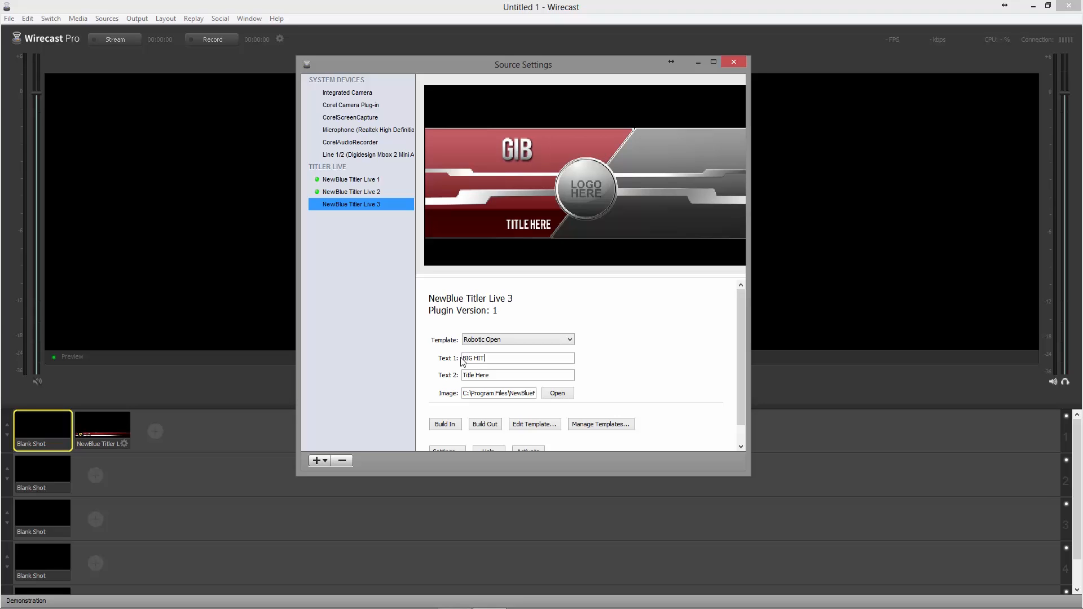
drag(490, 375, 446, 372)
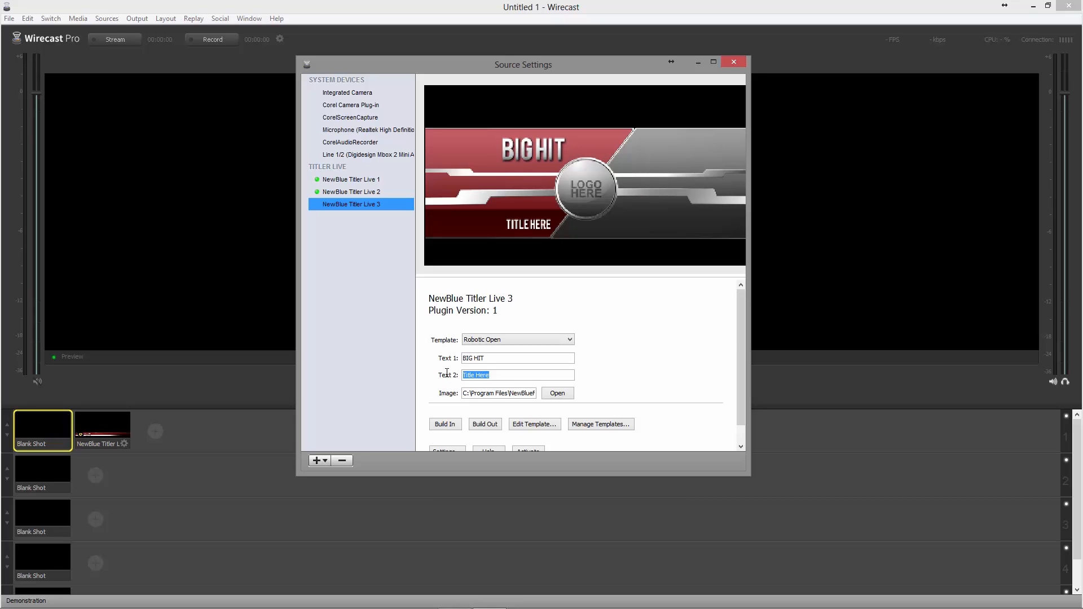
text(A Week in Rev)
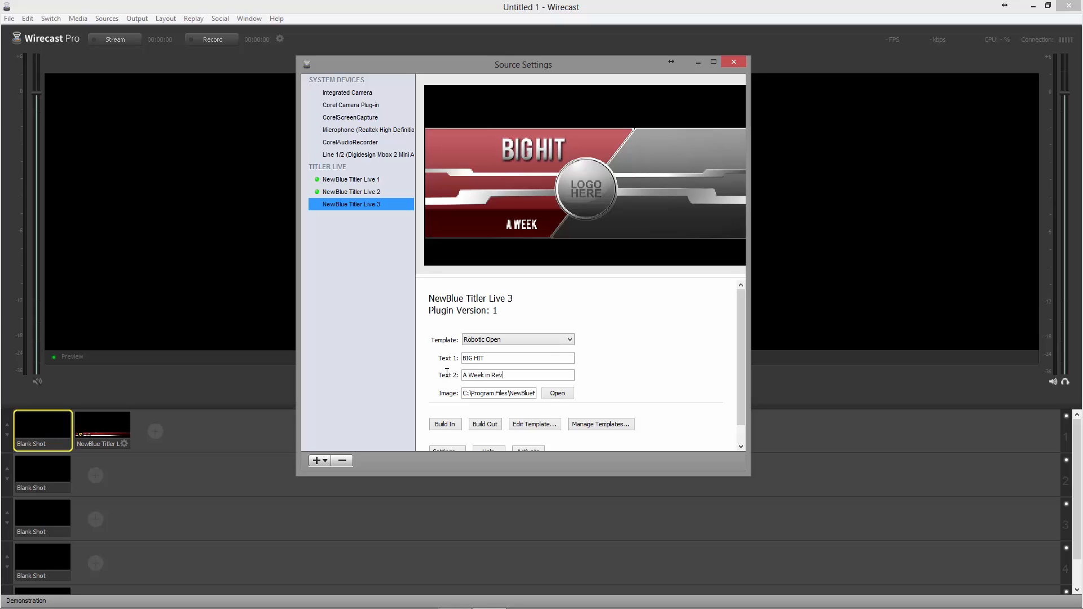
text(iew)
Step: Use karate.jpeg as the Robotic Open title's logo image and close the source settings
click(556, 393)
click(656, 112)
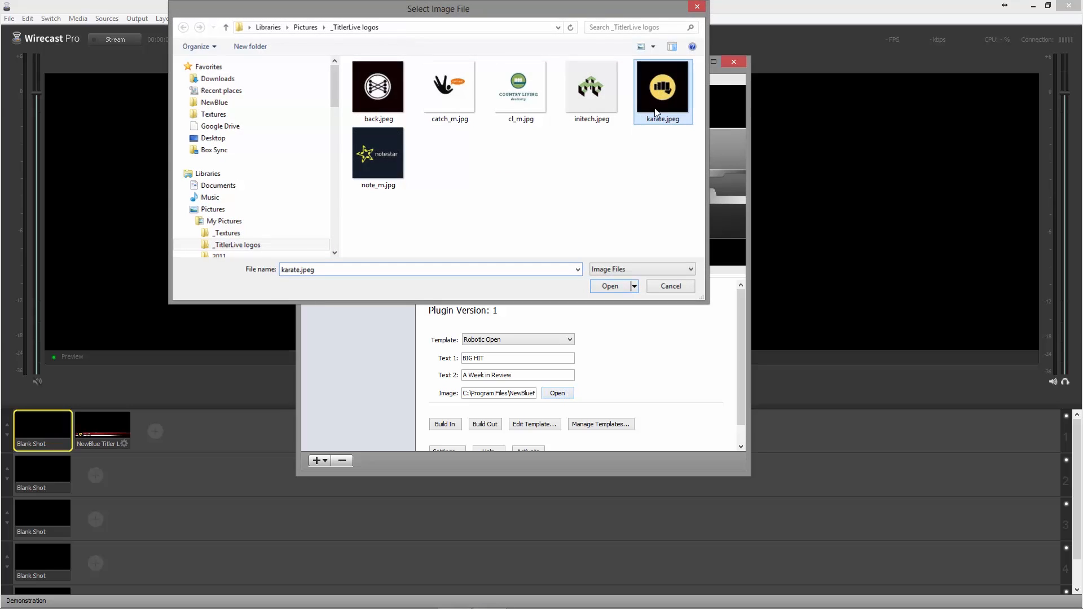
double_click(656, 112)
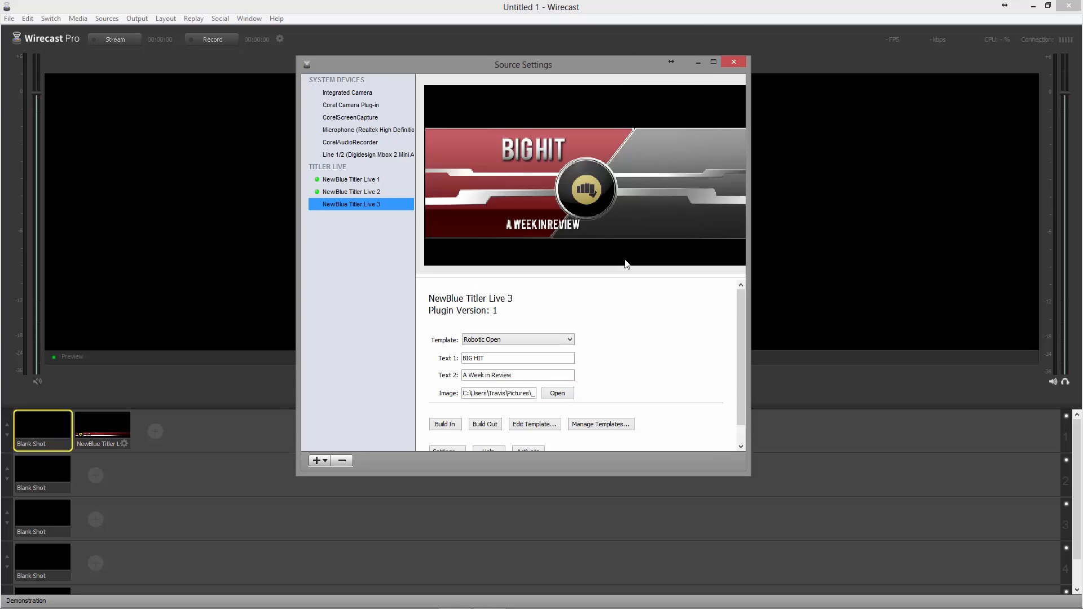
click(732, 62)
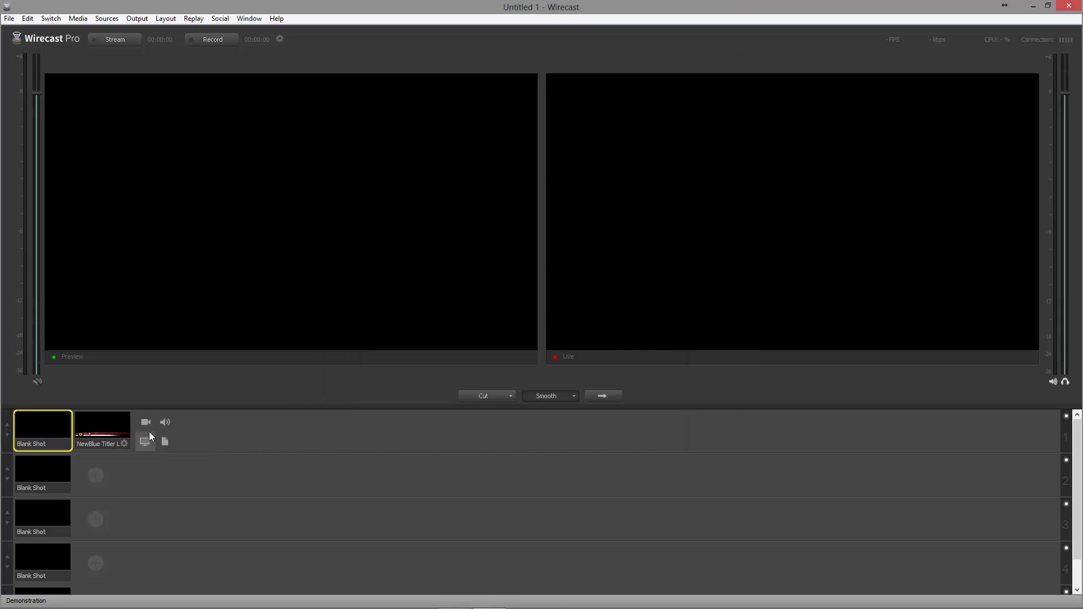
Step: Add the NewBlue Titler Live 3 shot to the first layer and take it live
click(148, 420)
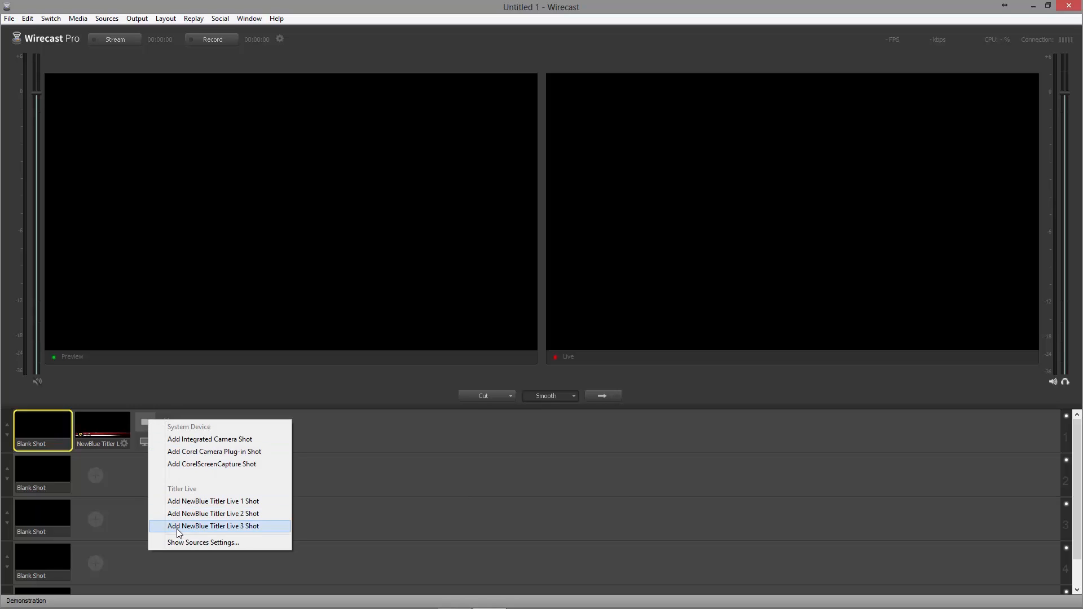
click(226, 528)
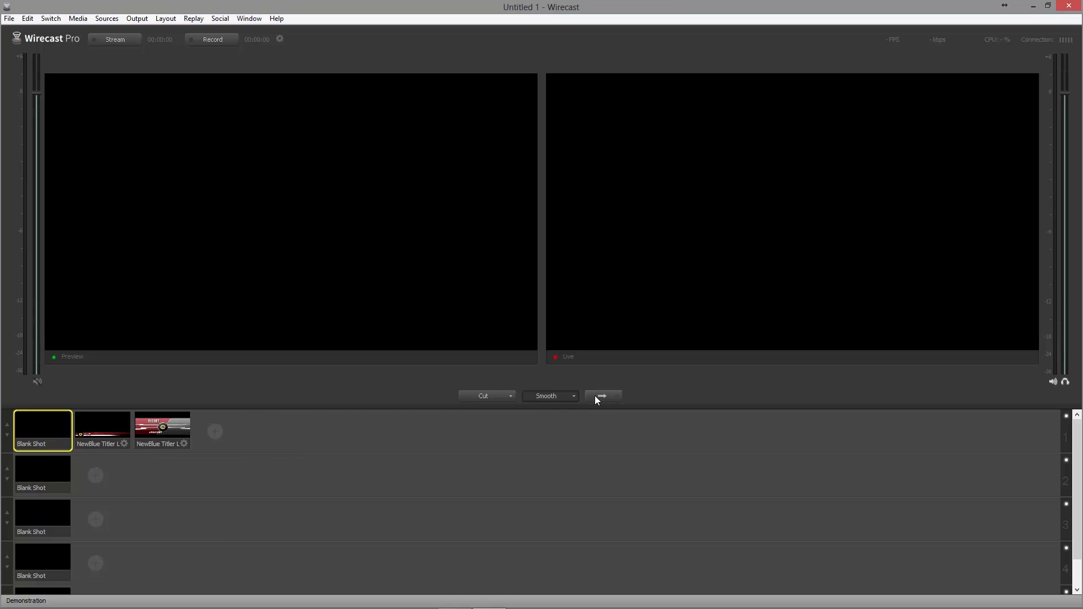
click(163, 432)
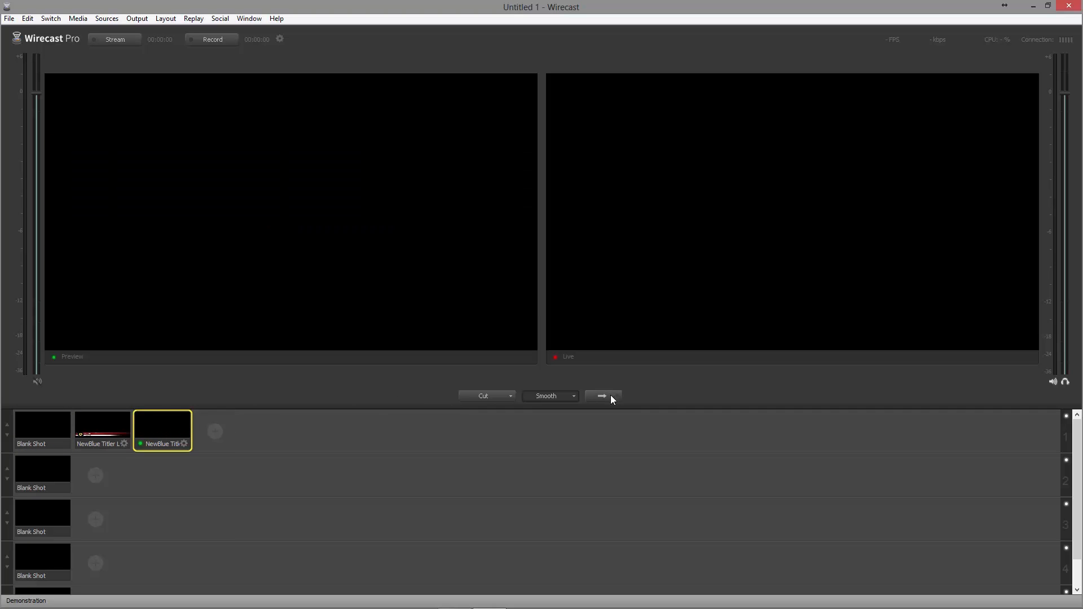
click(610, 395)
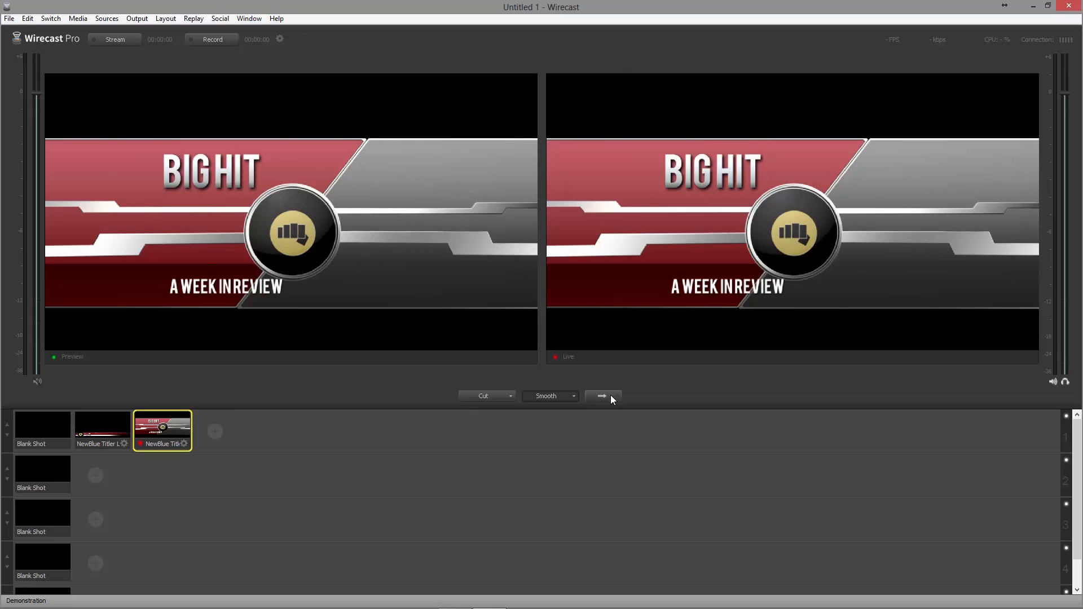
Step: Take the lower-third BIG HIT Week #12 title shot live in place of the opening title
click(101, 436)
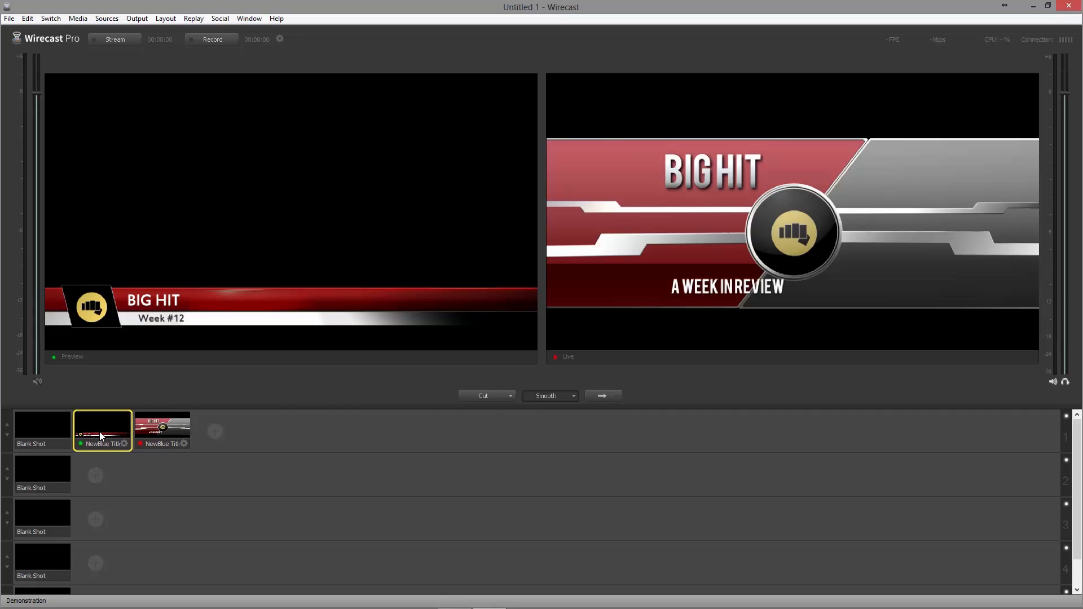
click(606, 397)
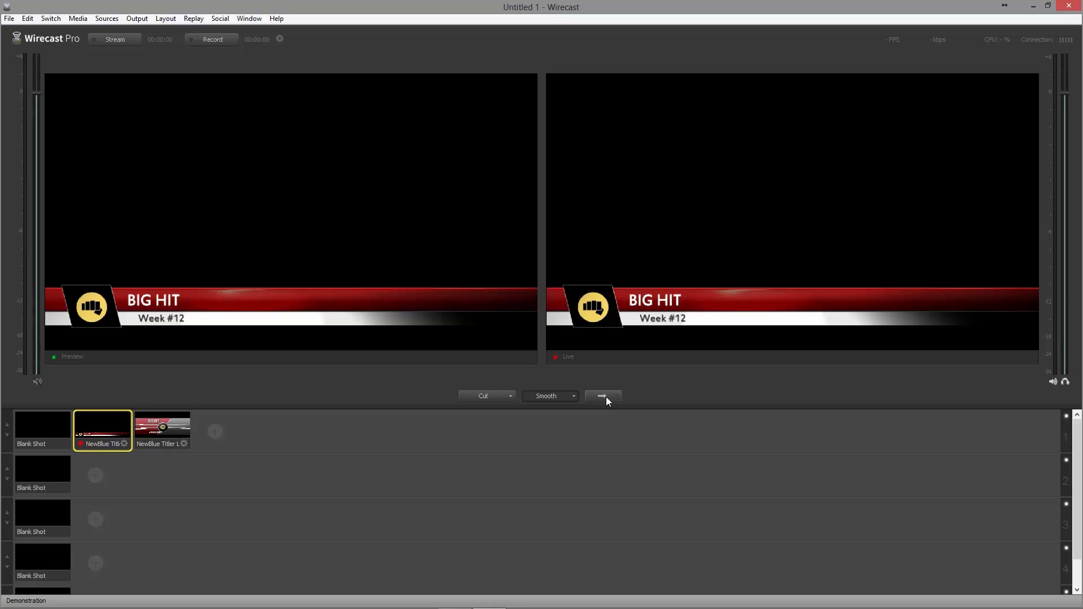
Step: Open the template manager for the NewBlue Titler Live 1 source from the source settings
click(108, 19)
click(60, 110)
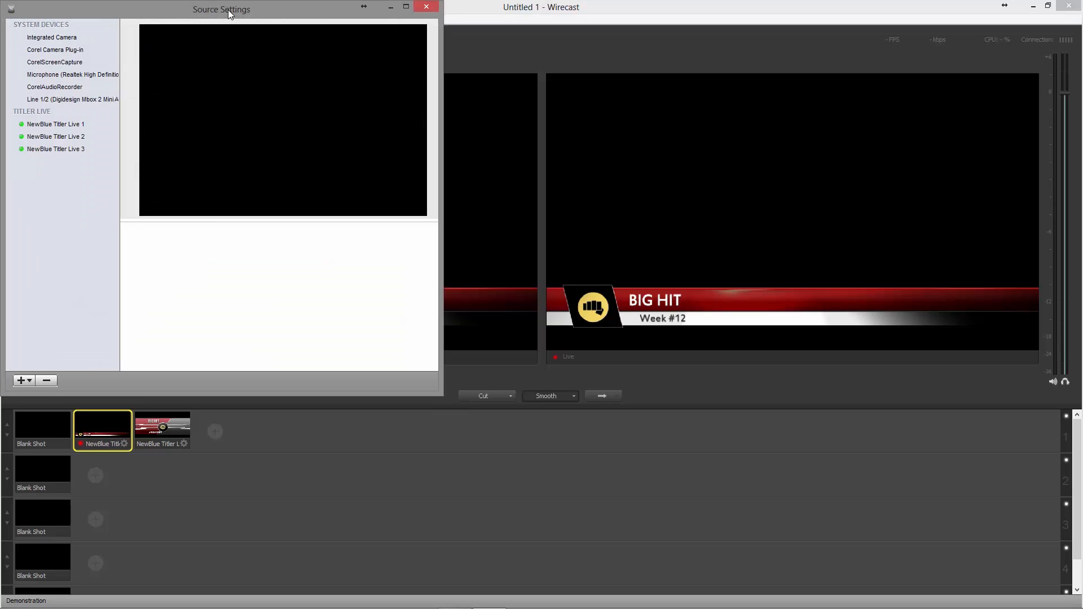
drag(228, 9, 522, 69)
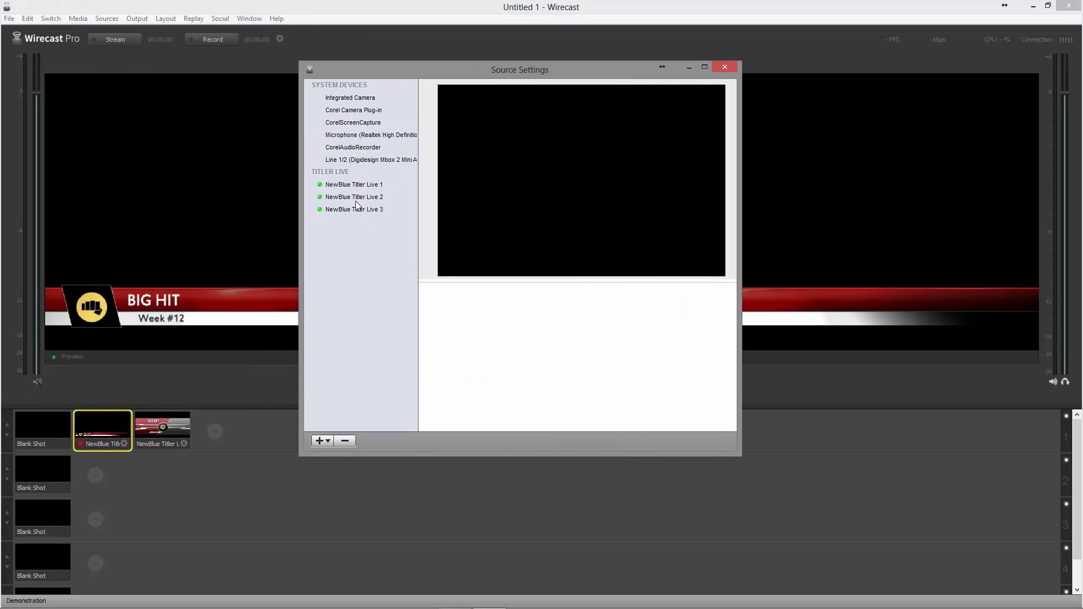
click(361, 185)
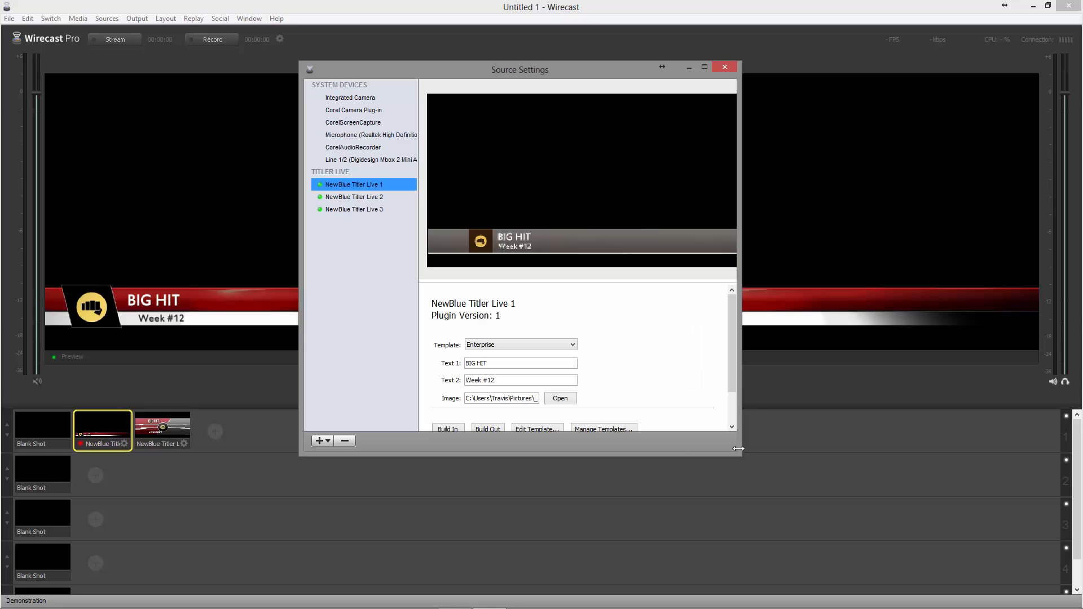
drag(739, 452, 771, 486)
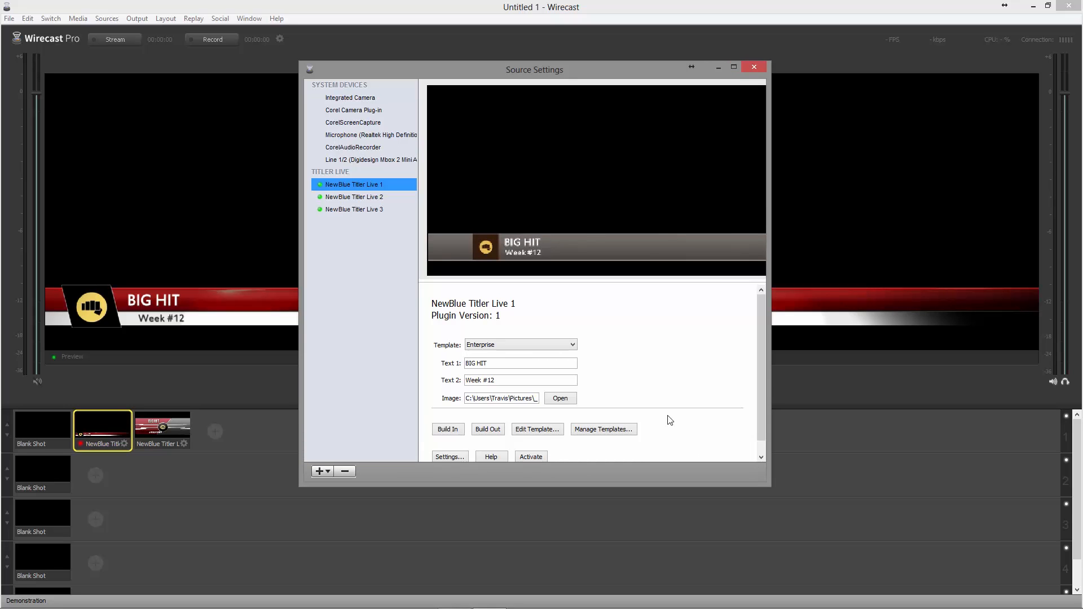
click(603, 430)
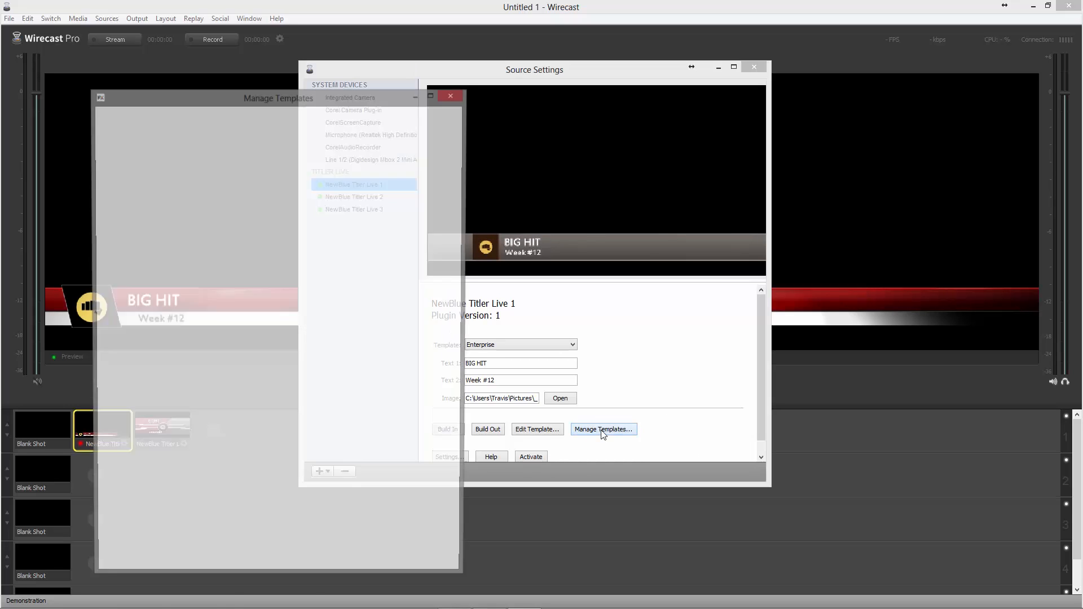
mouse_move(316, 94)
mouse_down()
mouse_move(533, 90)
mouse_move(581, 40)
mouse_up()
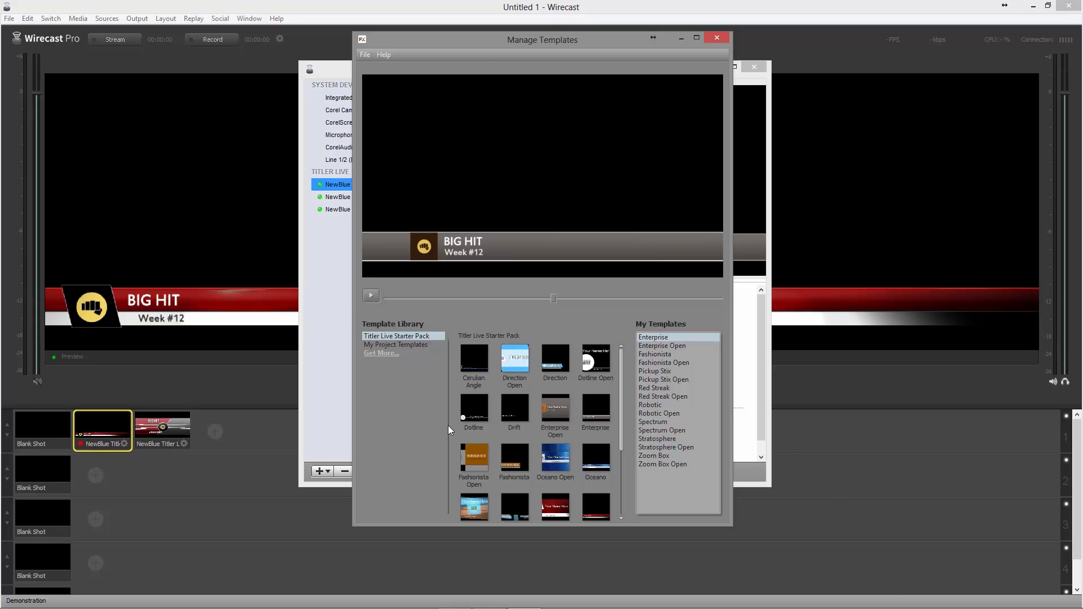
Step: Preview several Titler Live Starter Pack templates, add Oceano to My Templates, and close the template manager
click(479, 413)
mouse_move(481, 513)
mouse_move(559, 466)
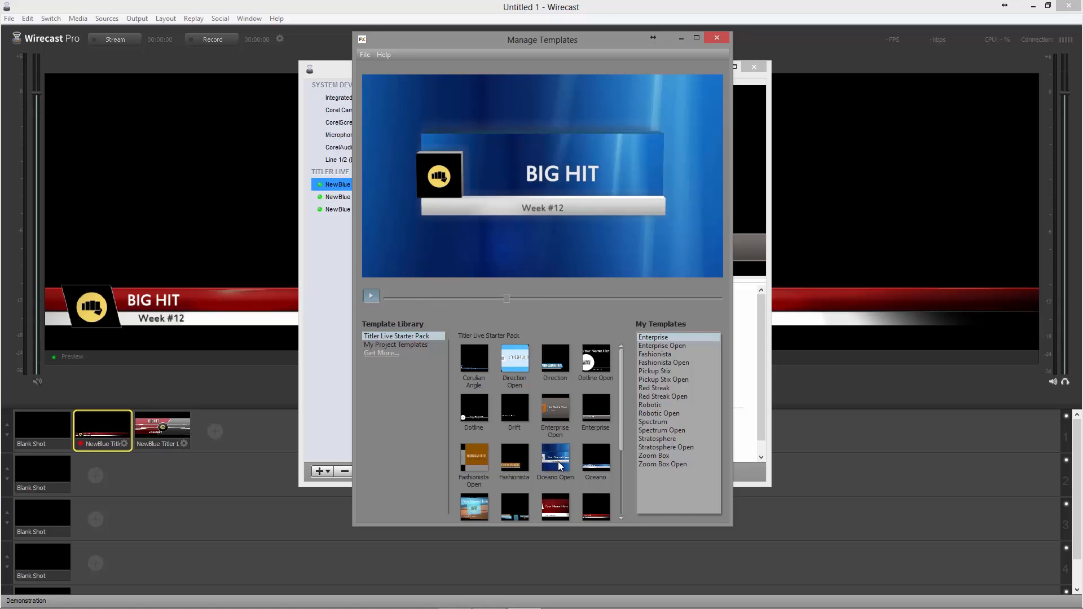
mouse_move(602, 465)
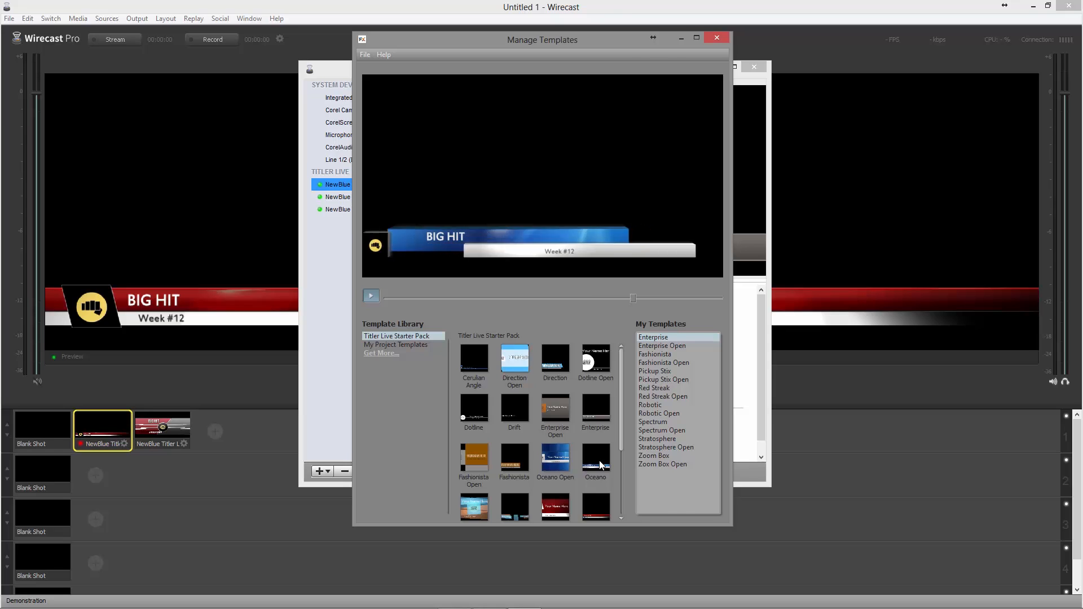
drag(601, 465, 676, 492)
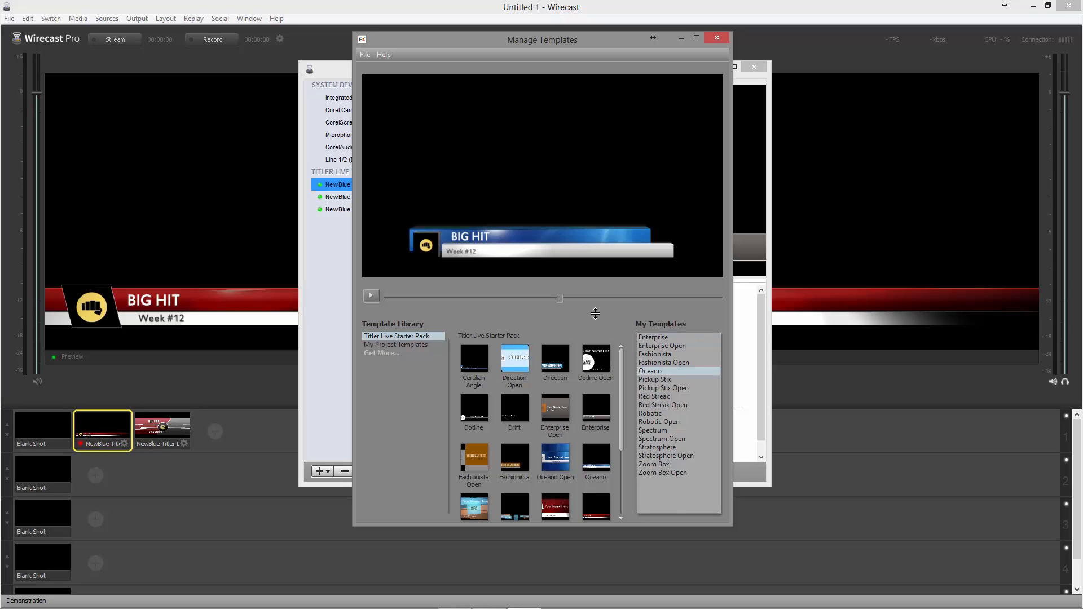
right_click(650, 370)
click(724, 39)
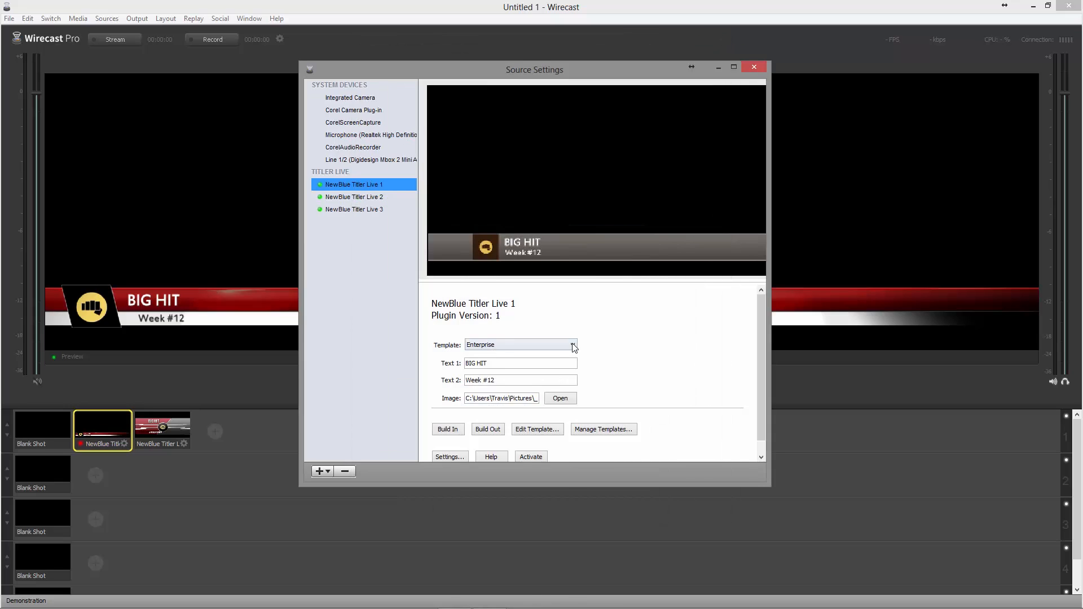
Step: Set the NewBlue Titler Live 1 template to Oceano and open it in the maximized template editor
click(574, 345)
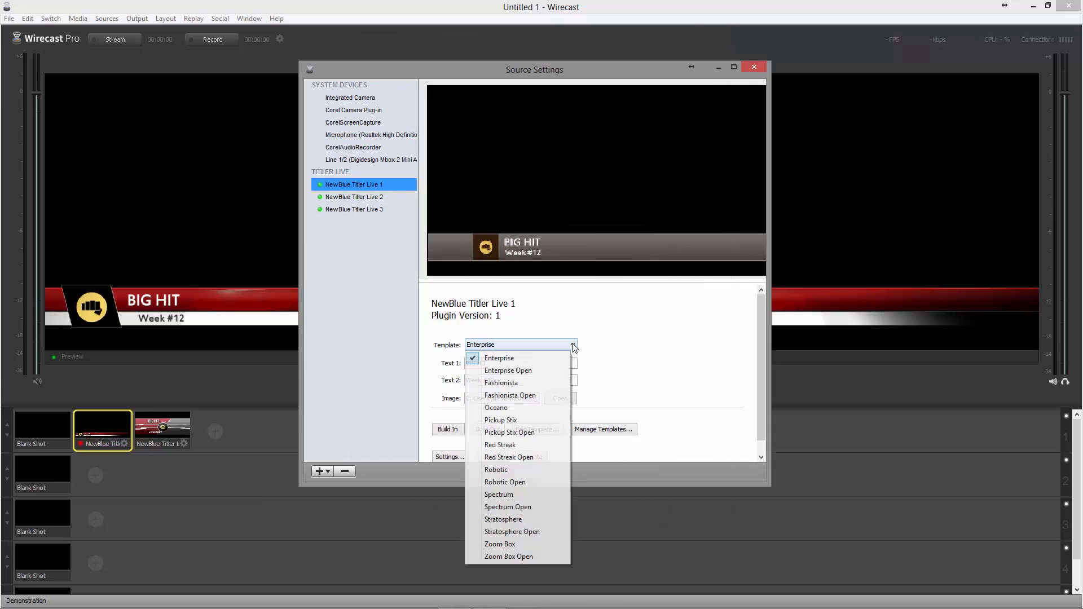
click(513, 408)
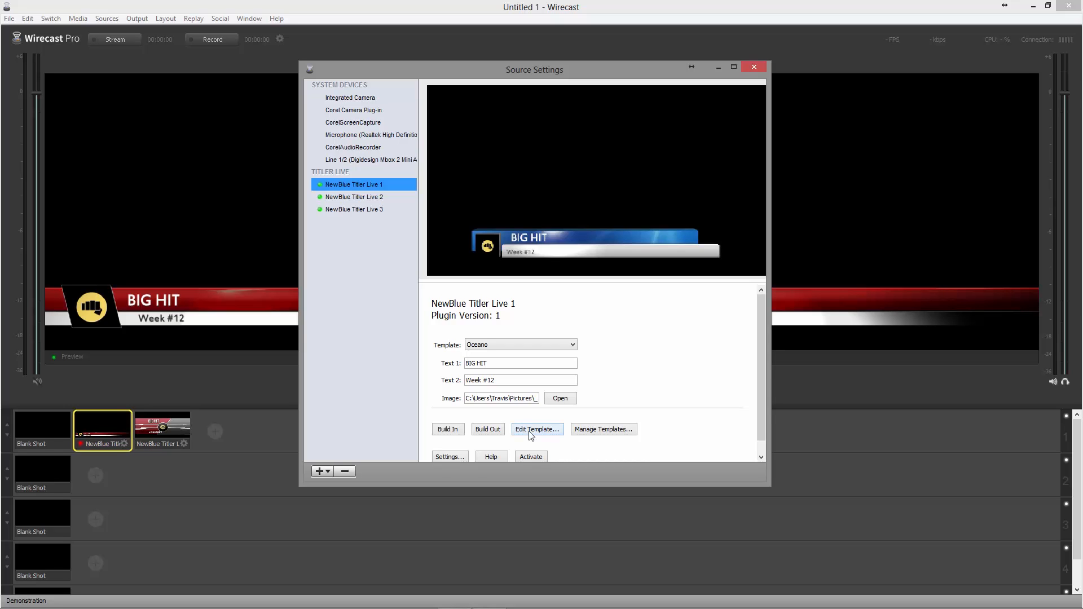
click(530, 430)
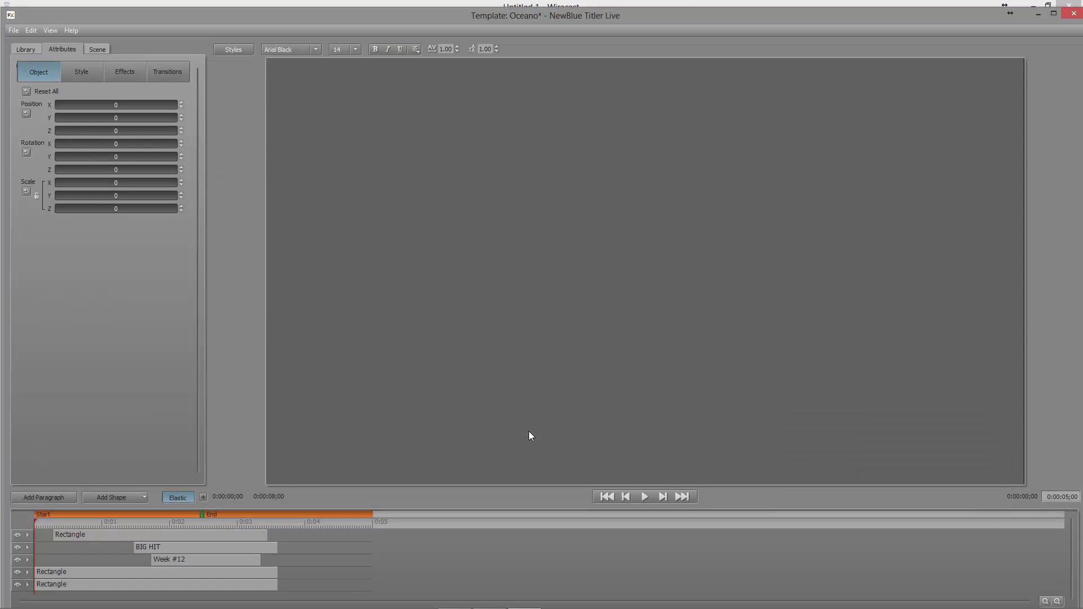
double_click(640, 15)
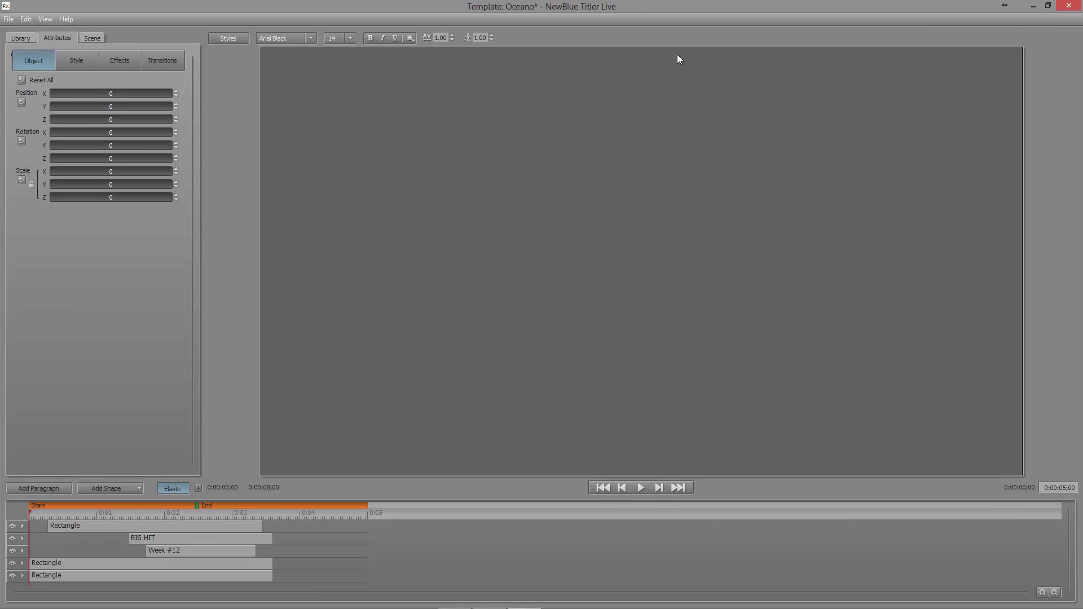
Step: Play the Oceano title's animation and place the playhead on the green timeline marker at 0:00:02;15
click(1054, 593)
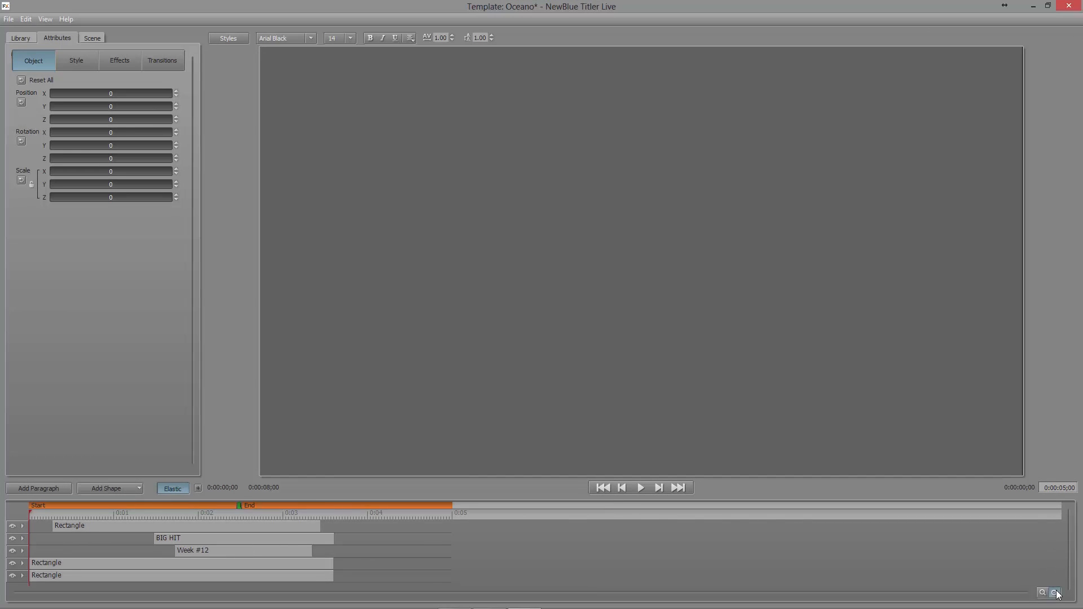
click(1055, 592)
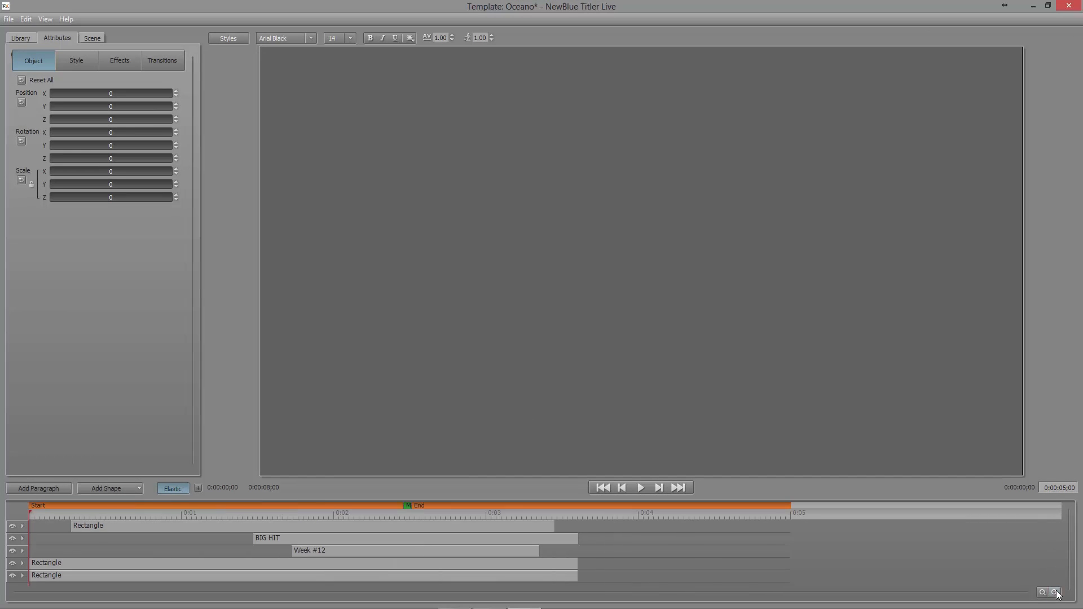
click(642, 488)
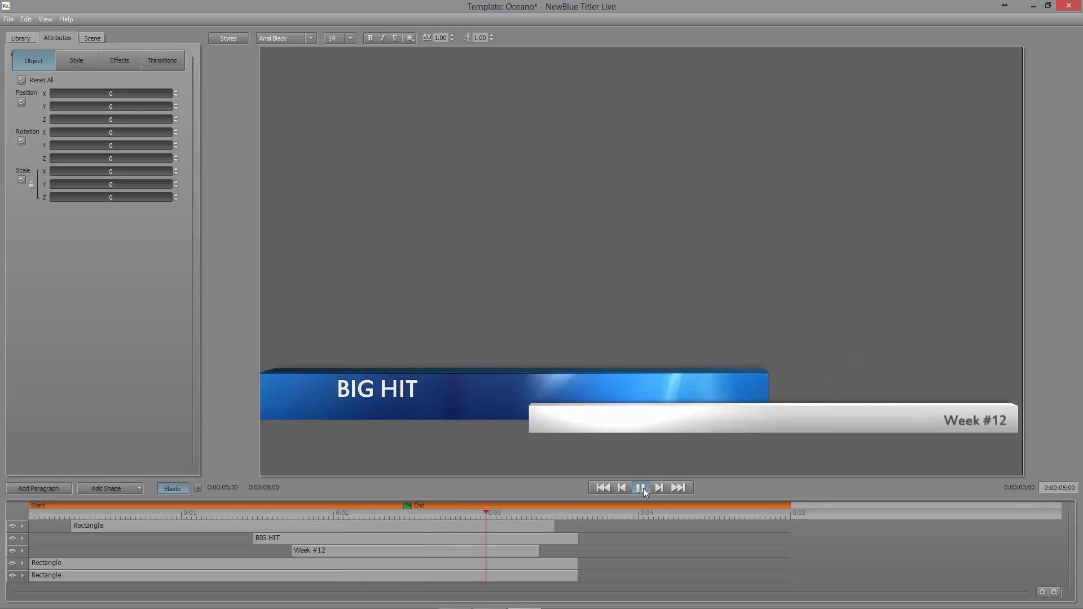
click(642, 489)
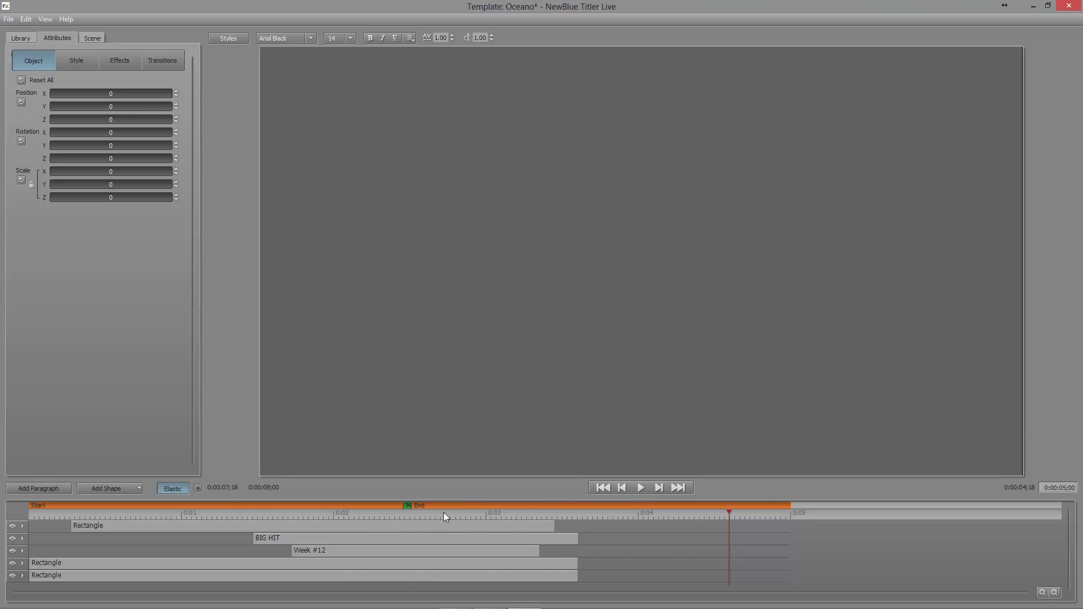
drag(424, 516, 407, 513)
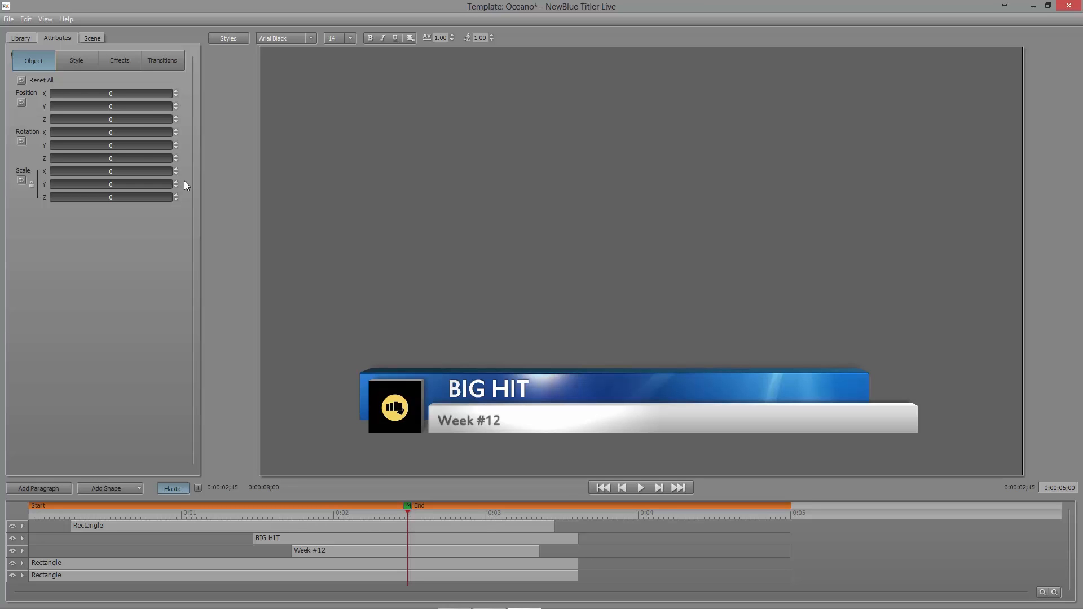
Step: Browse the library's My Project Templates and expand its Styles category
click(21, 38)
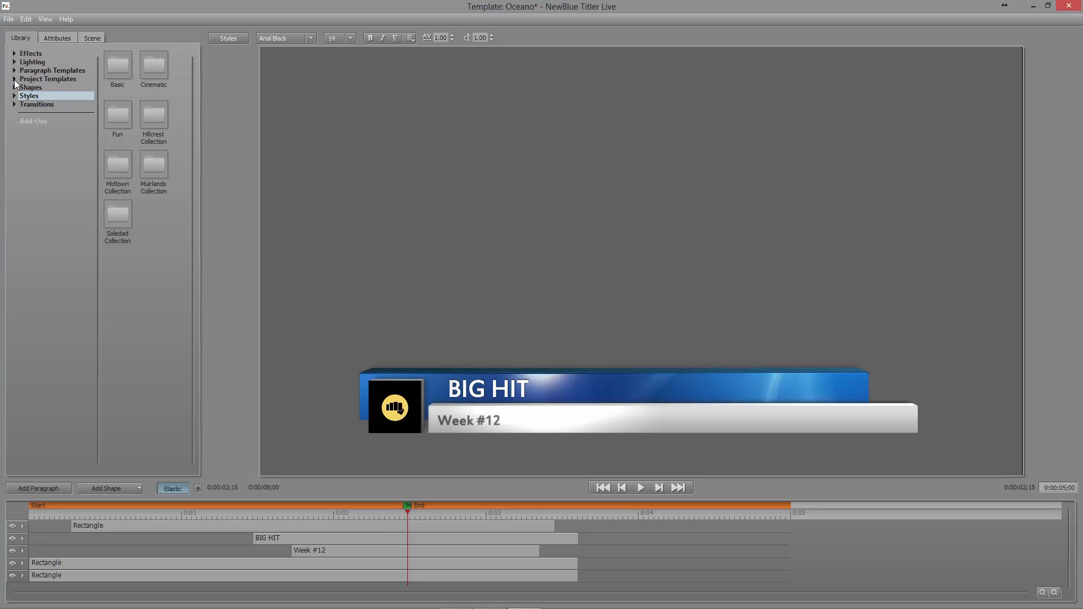
click(15, 79)
click(45, 95)
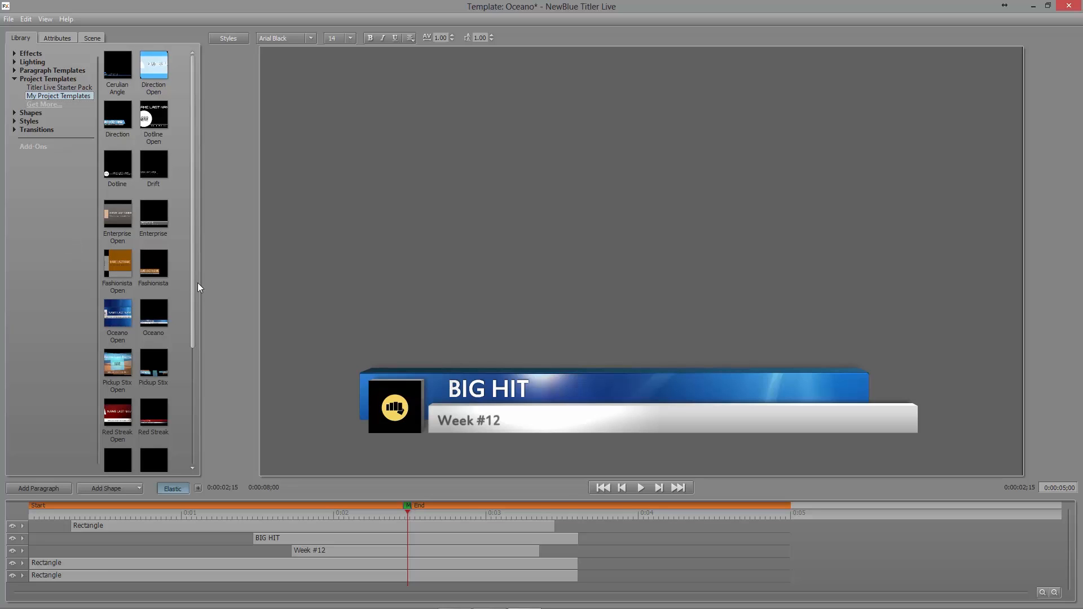
click(15, 122)
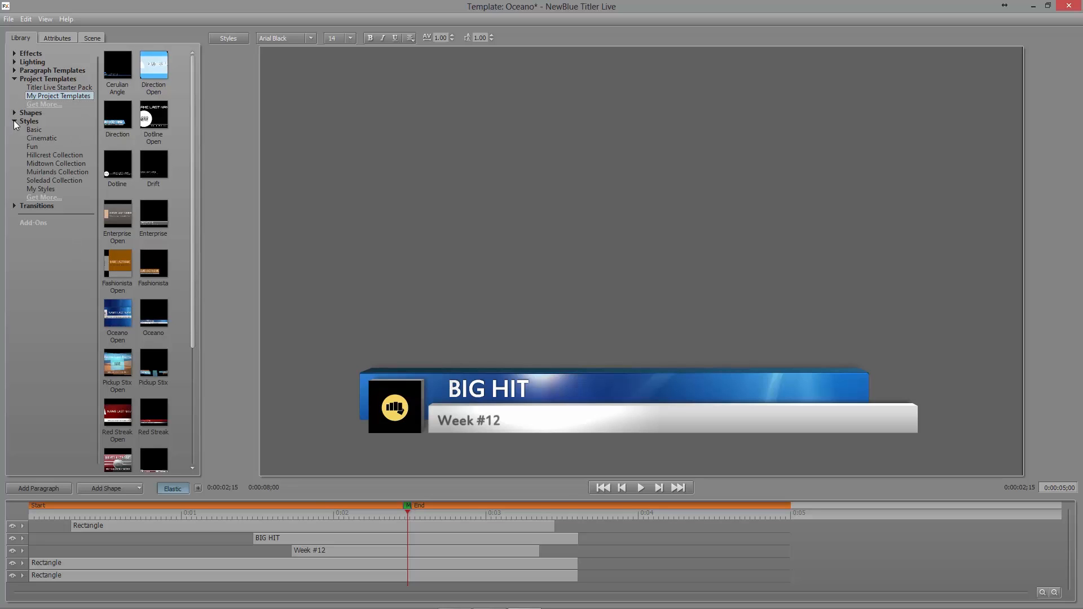
Step: Select the BIG HIT text and preview Cinematic library styles on it, including Beastly and Cut Steel
click(502, 392)
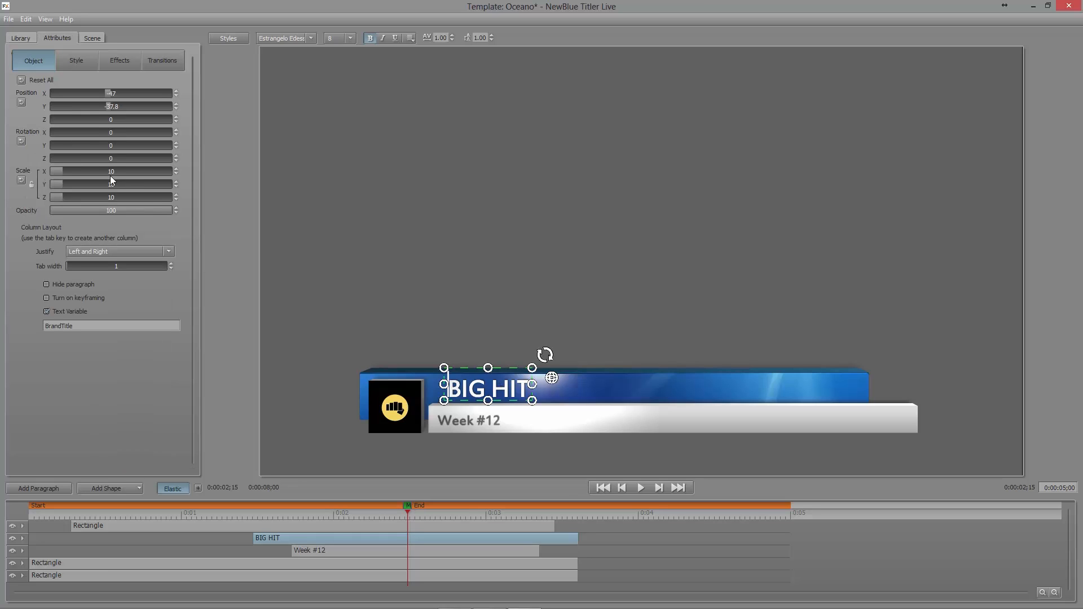
click(20, 38)
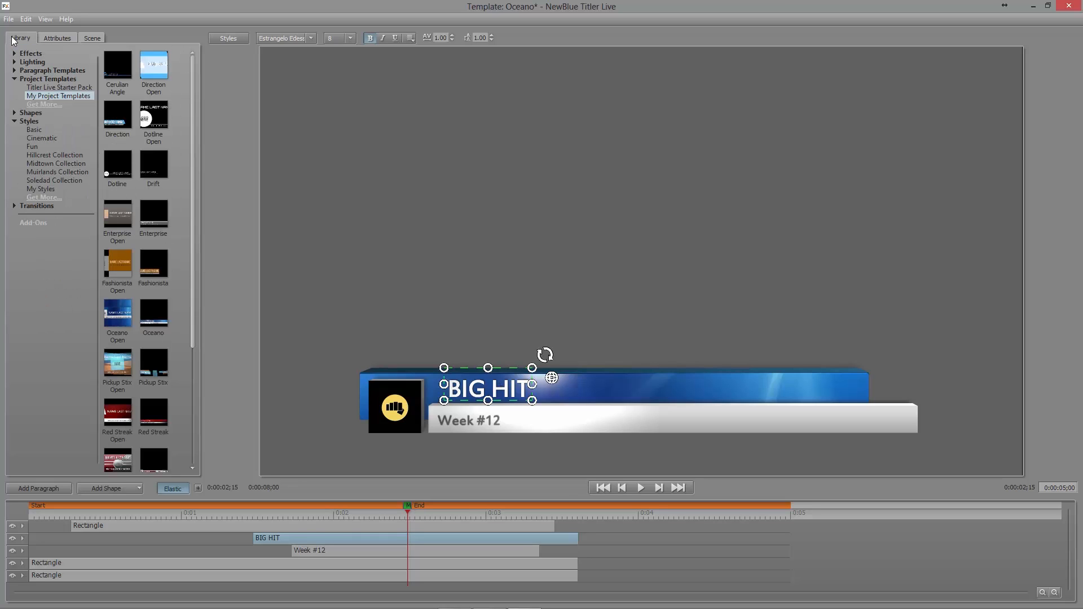
click(34, 137)
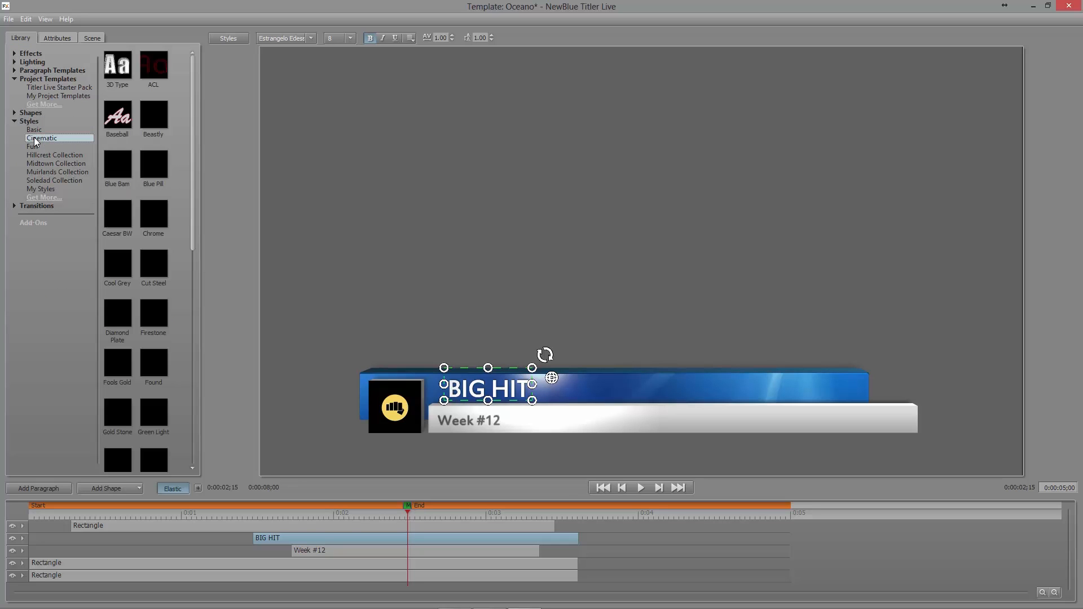
click(120, 67)
click(156, 121)
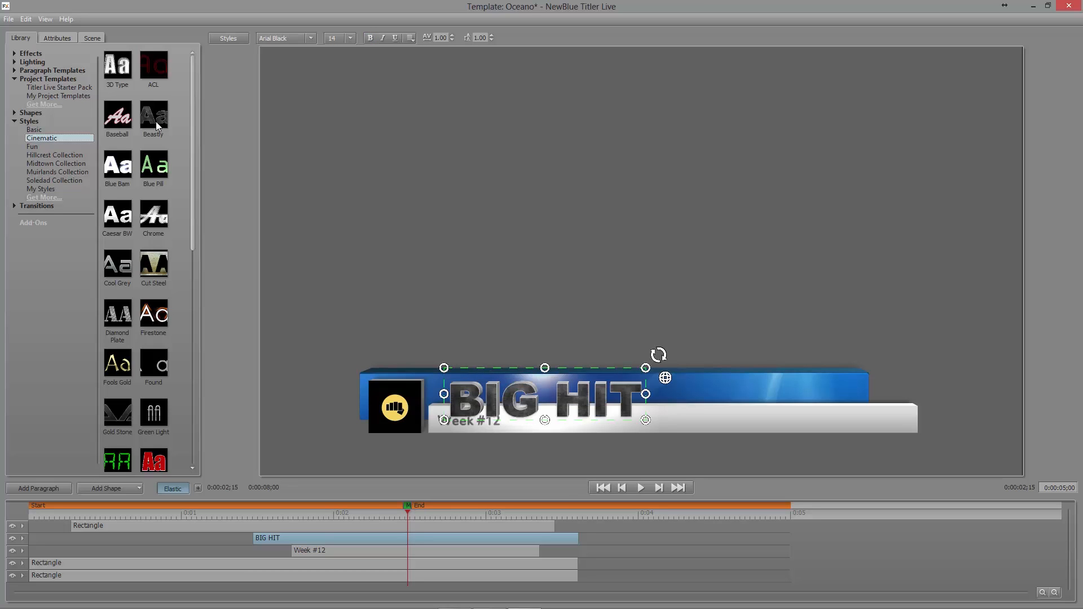
click(167, 161)
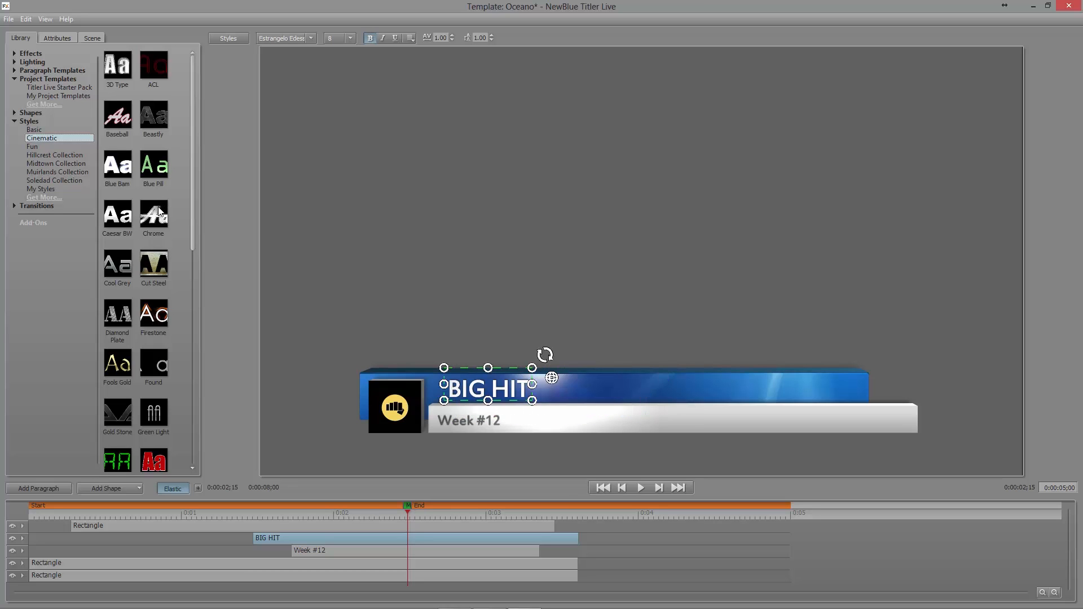
click(155, 270)
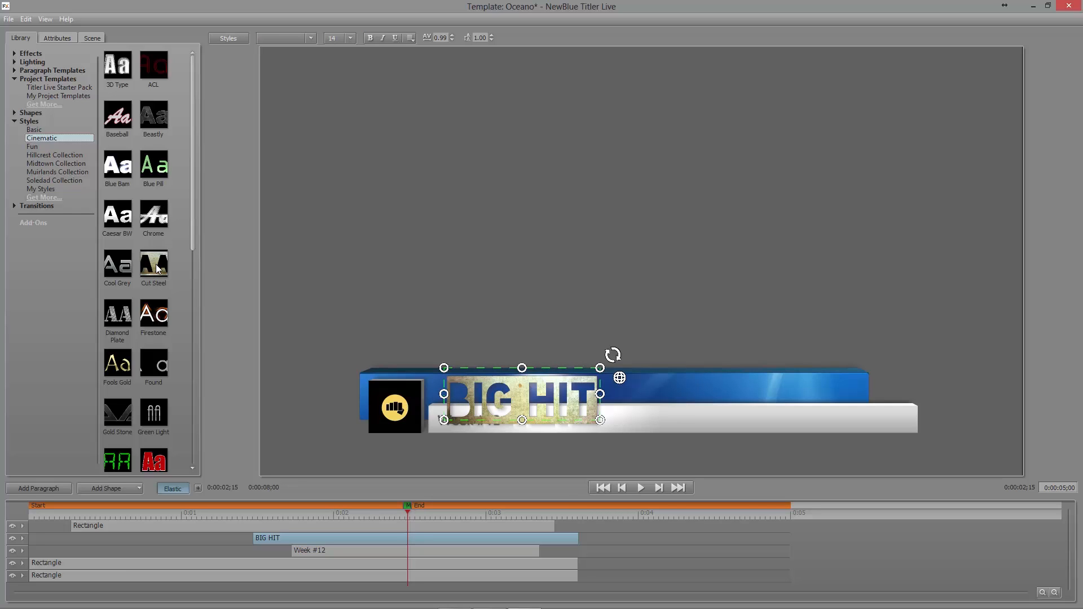
Step: Review the BIG HIT text's style attributes, including its 3D Face and Shadow settings
click(56, 37)
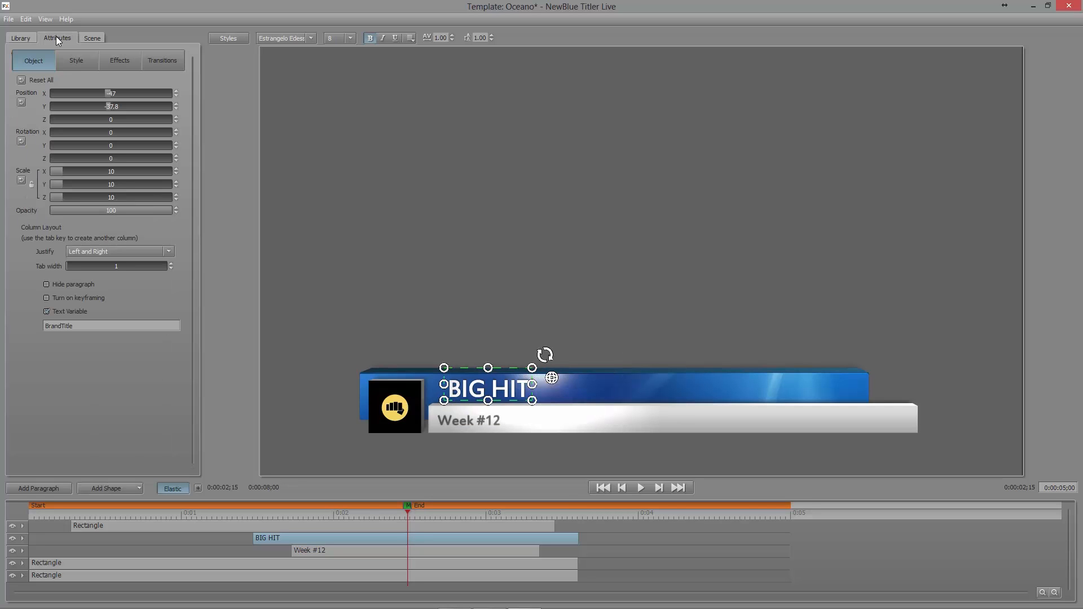
click(79, 62)
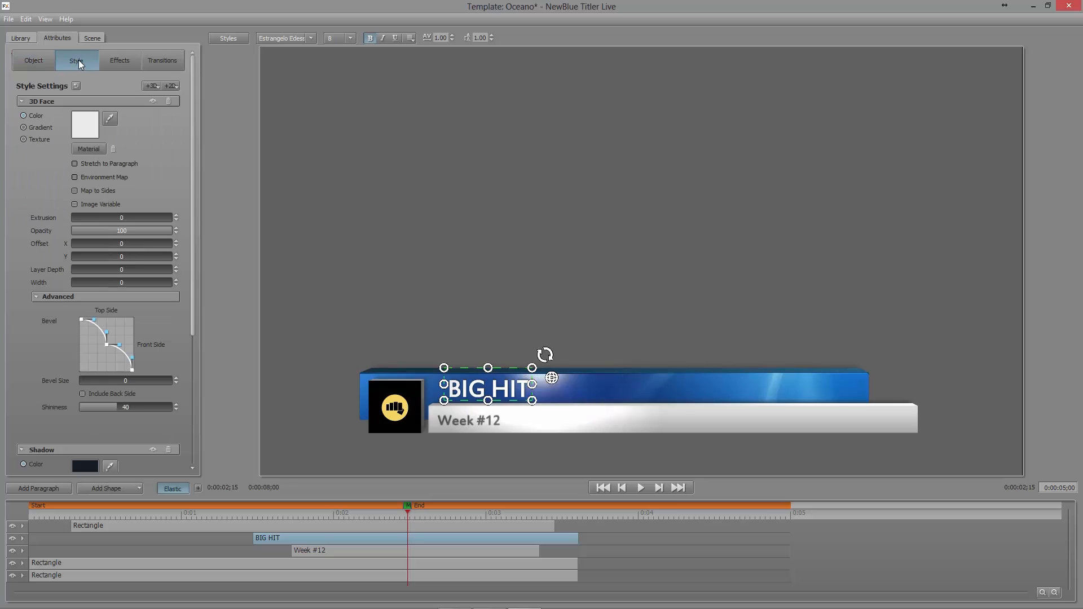
click(21, 101)
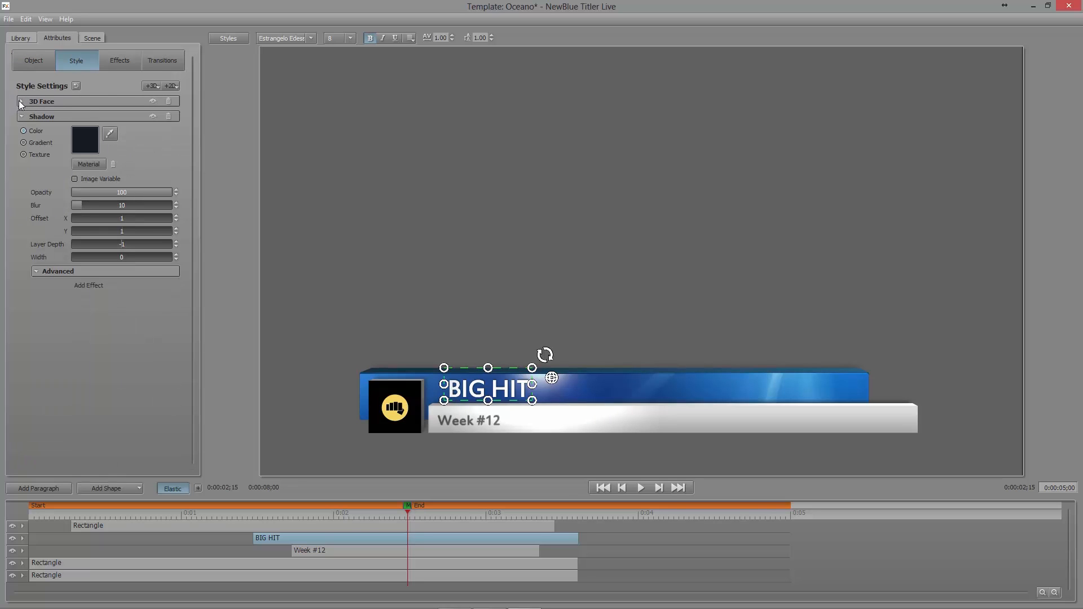
click(19, 101)
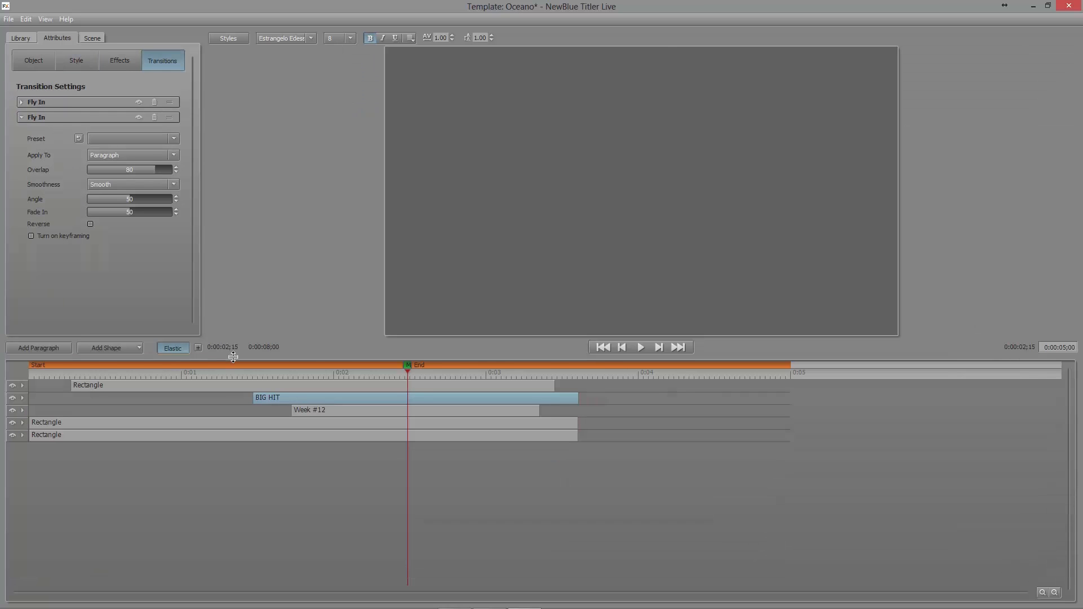
Step: Expand the timeline tracks of the uppermost Rectangle, BIG HIT and Week #12 to show their transitions
click(22, 388)
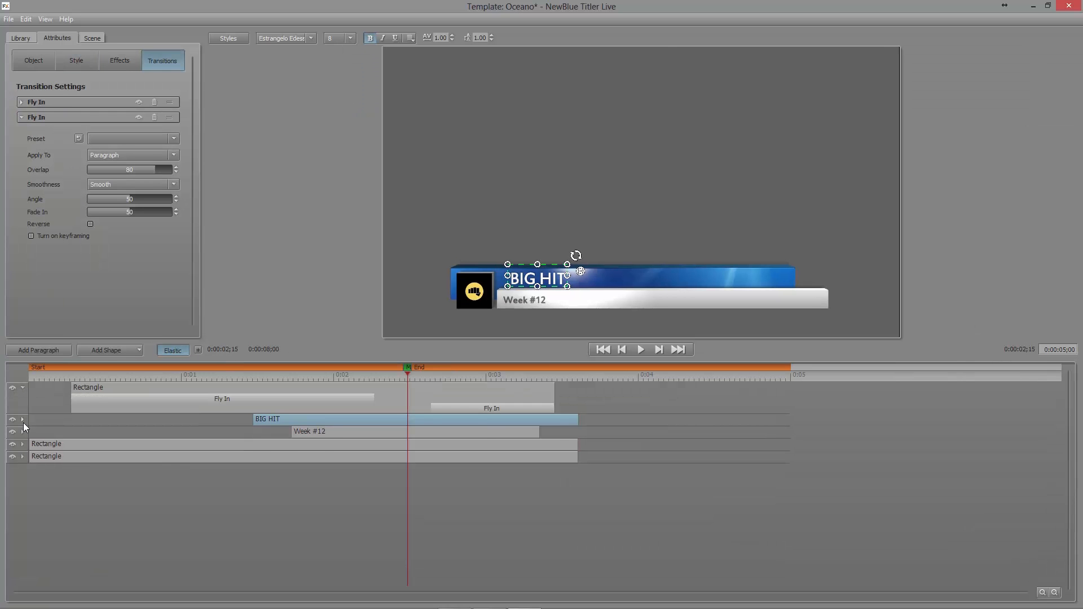
click(23, 420)
click(22, 451)
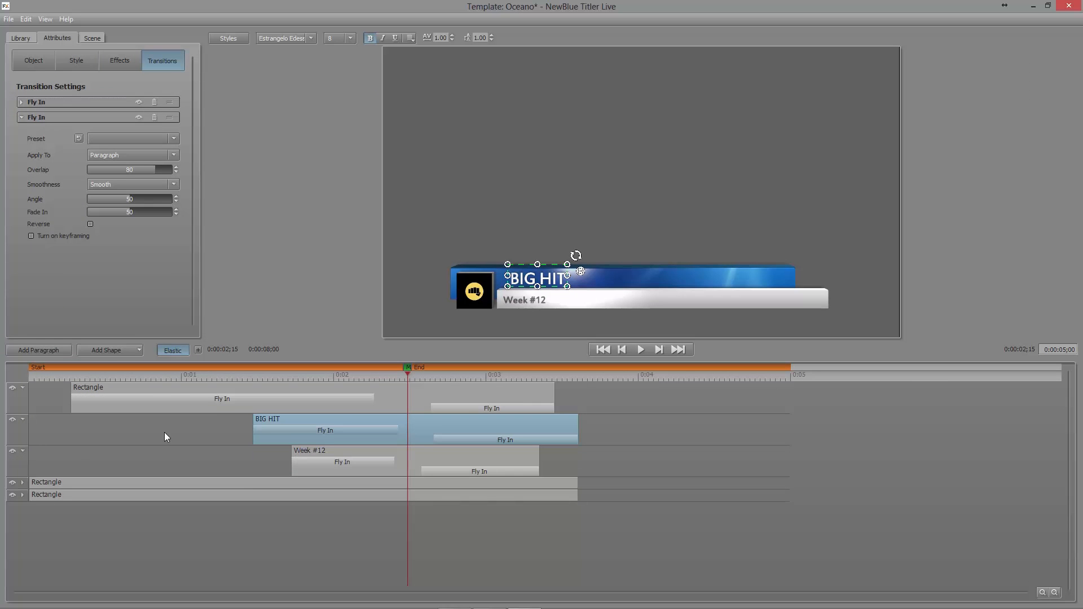
Step: Select the logo rectangle's track and review the settings of its opening and closing Fly In transitions
click(385, 402)
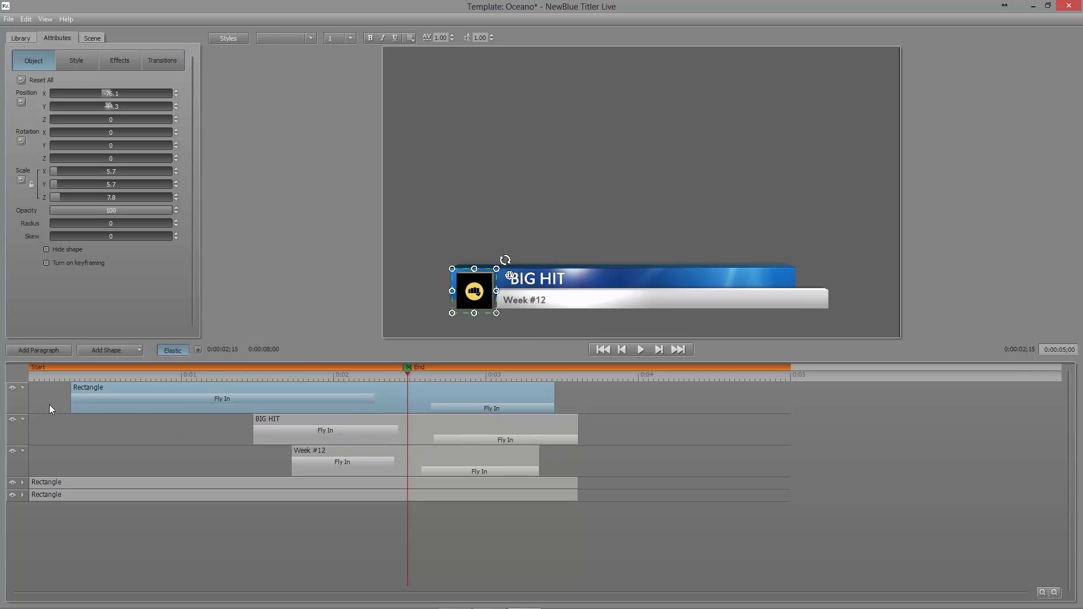
click(237, 397)
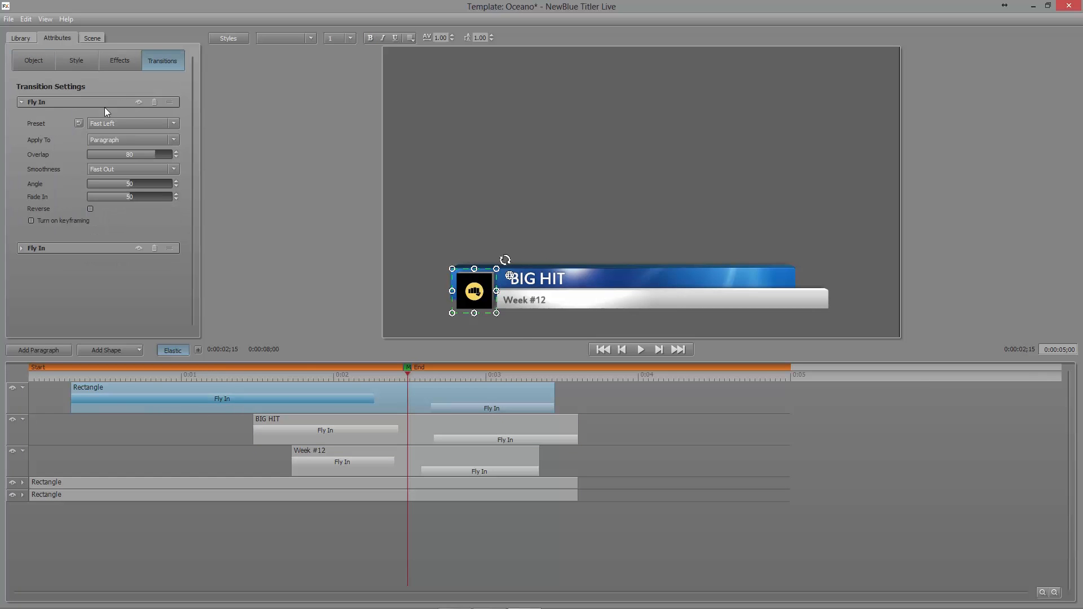
click(501, 408)
drag(471, 371, 390, 389)
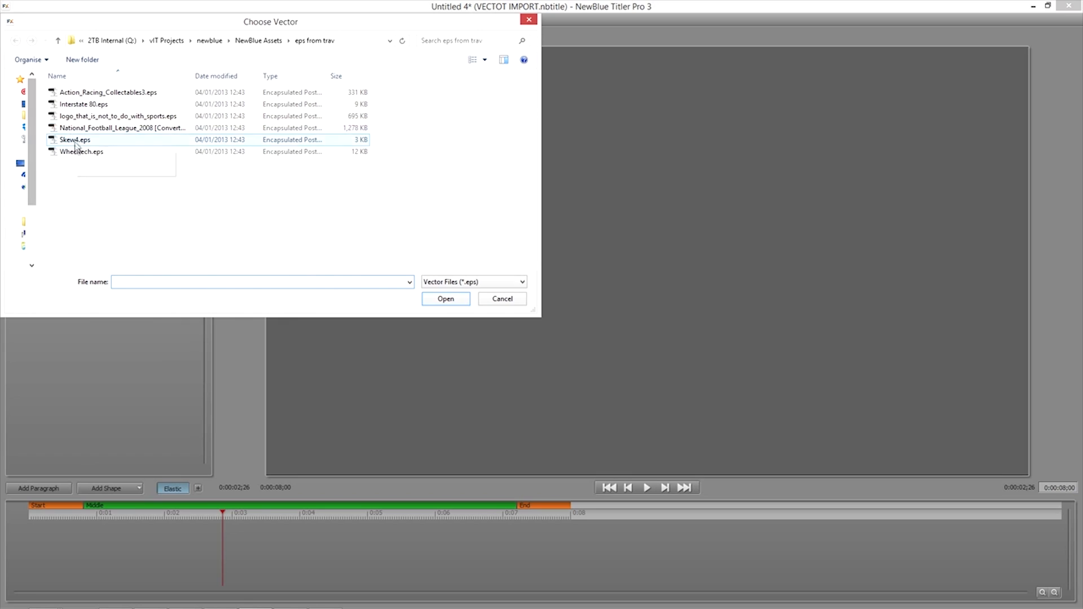
Step: In NewBlue Titler Pro 3, import the vector file Wheeltech.eps from the eps from trav folder
double_click(79, 151)
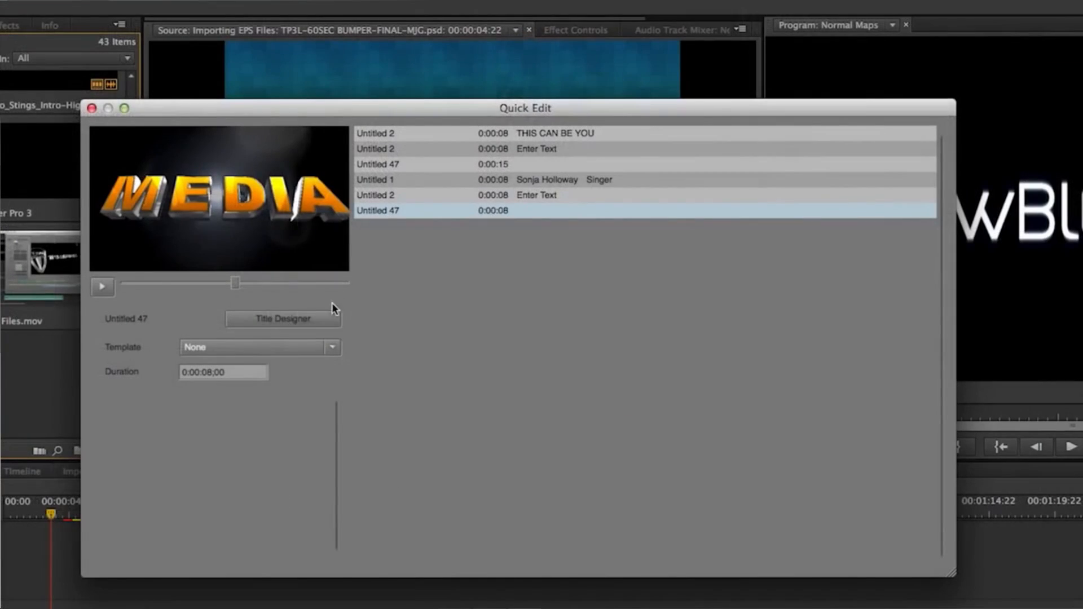
Step: Open the selected Untitled 47 title in the Title Designer and show the MEDIA text's style attributes
click(319, 320)
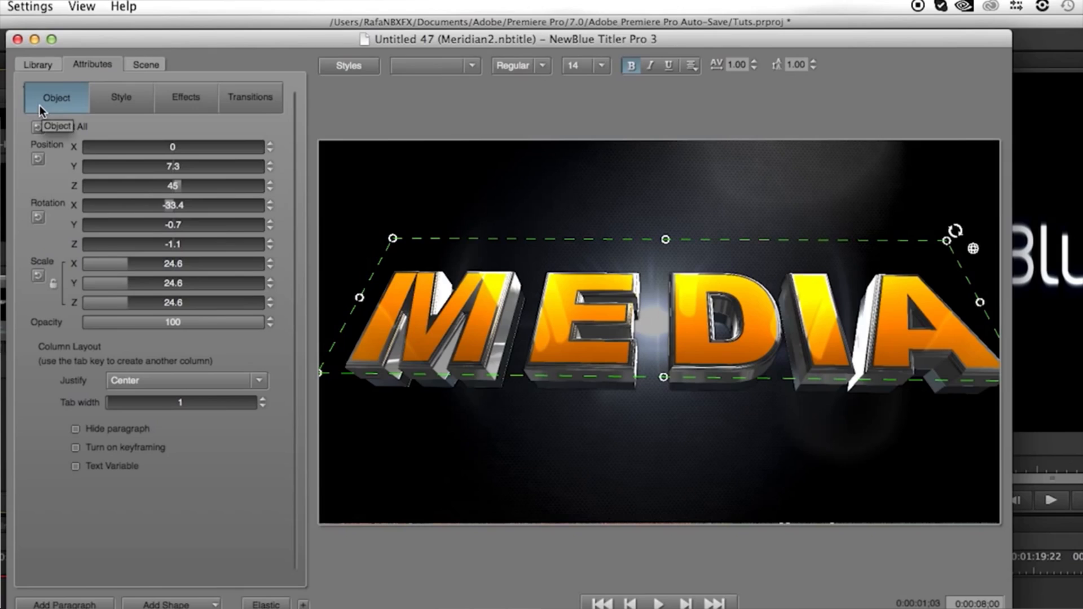
click(130, 102)
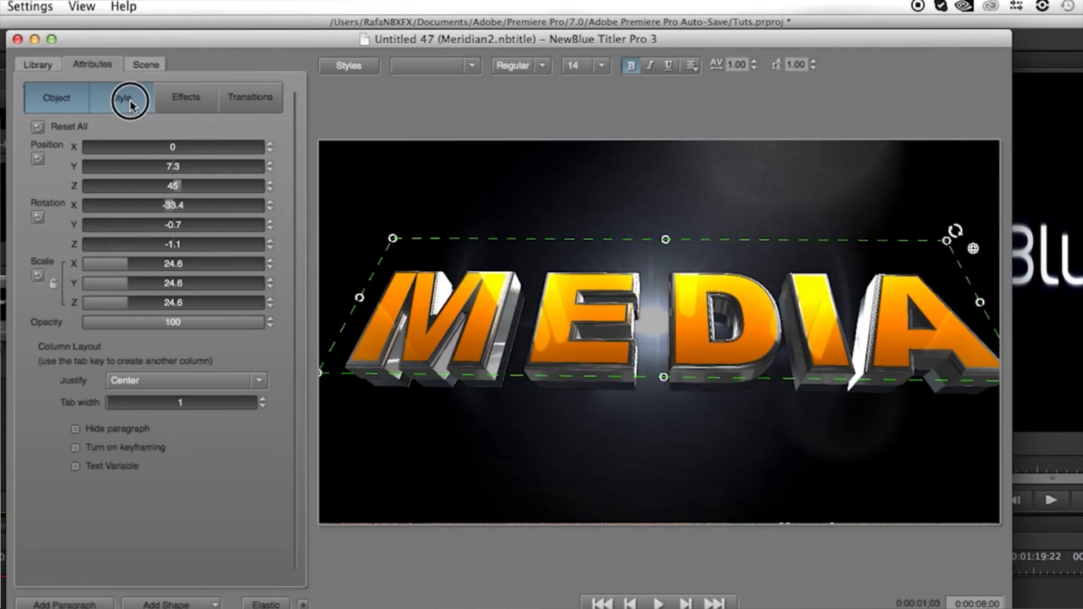